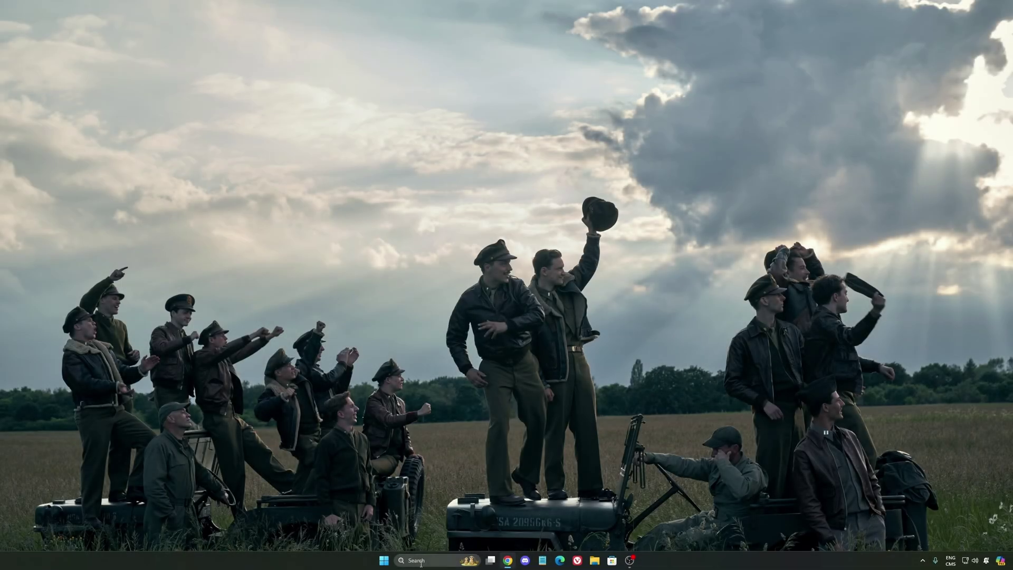
# Step: Open Windows Settings and review the Gaming section's Game Bar options and the default graphics settings
pyautogui.click(422, 560)
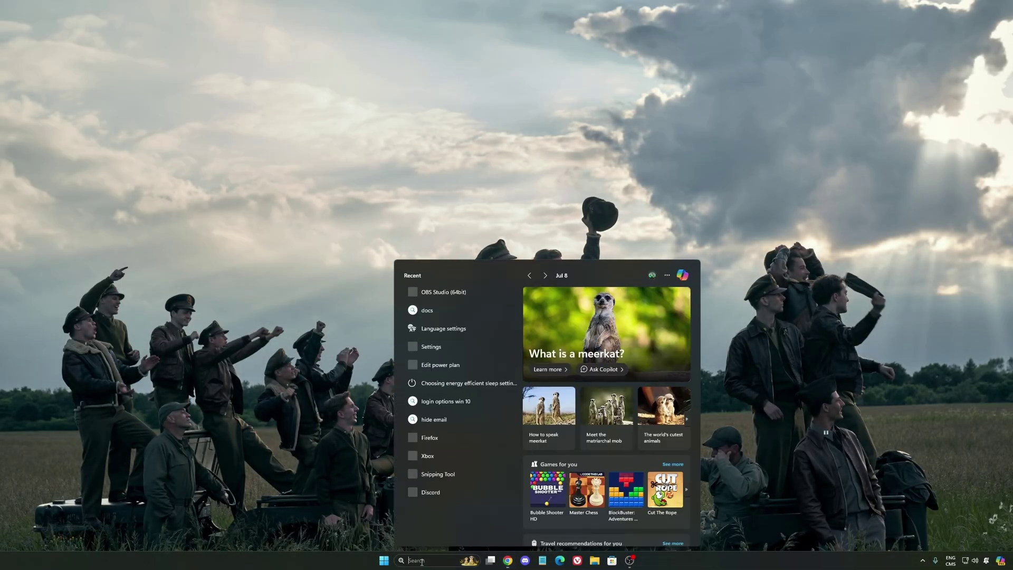
pyautogui.write('settingsi')
pyautogui.press('Return')
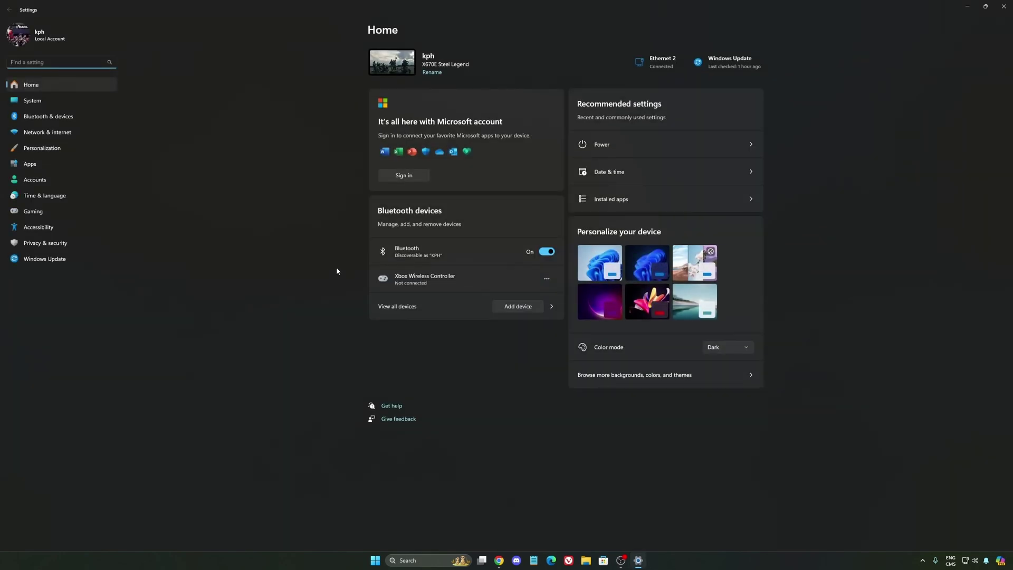
pyautogui.click(48, 211)
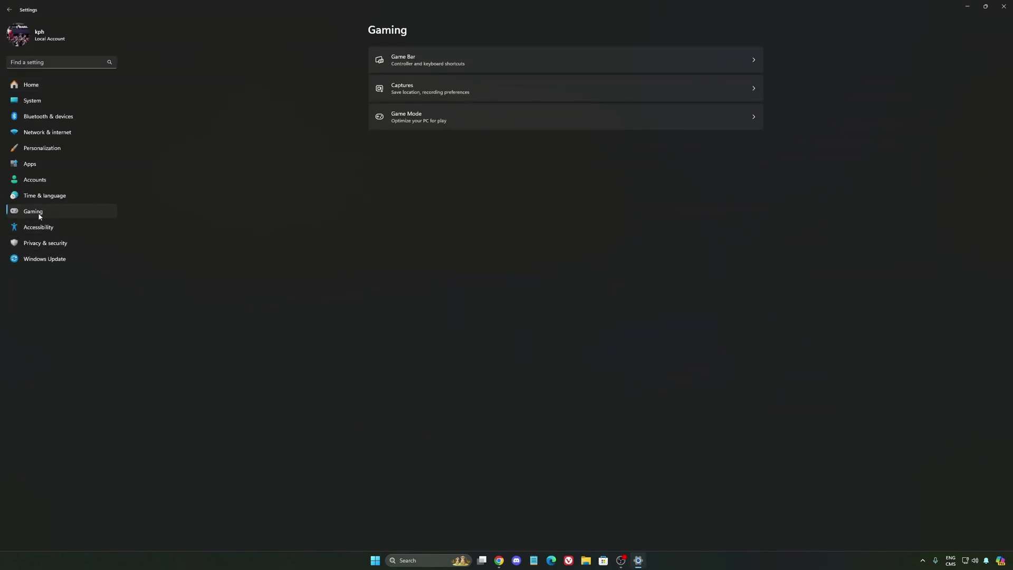
pyautogui.click(433, 57)
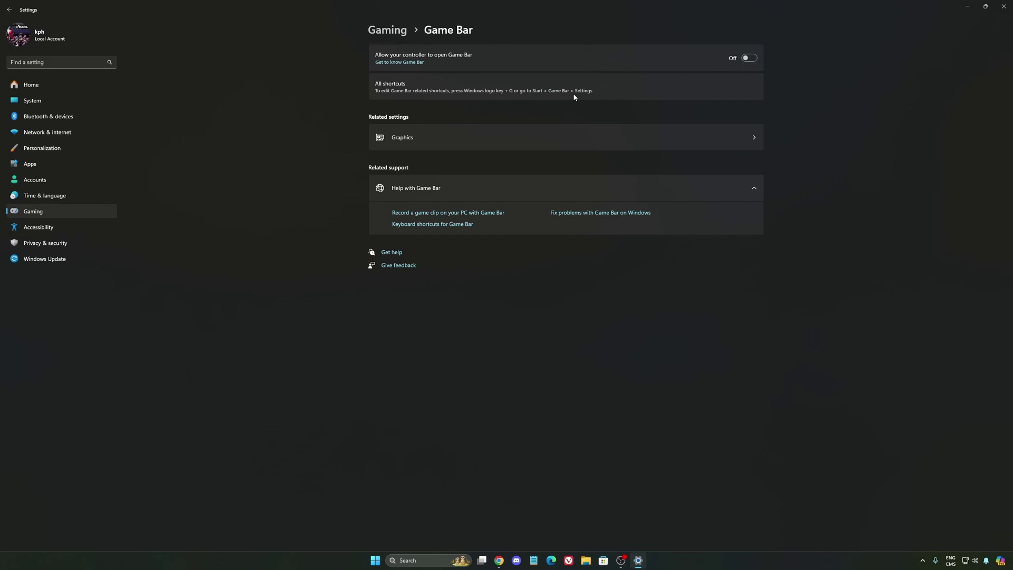
pyautogui.click(475, 141)
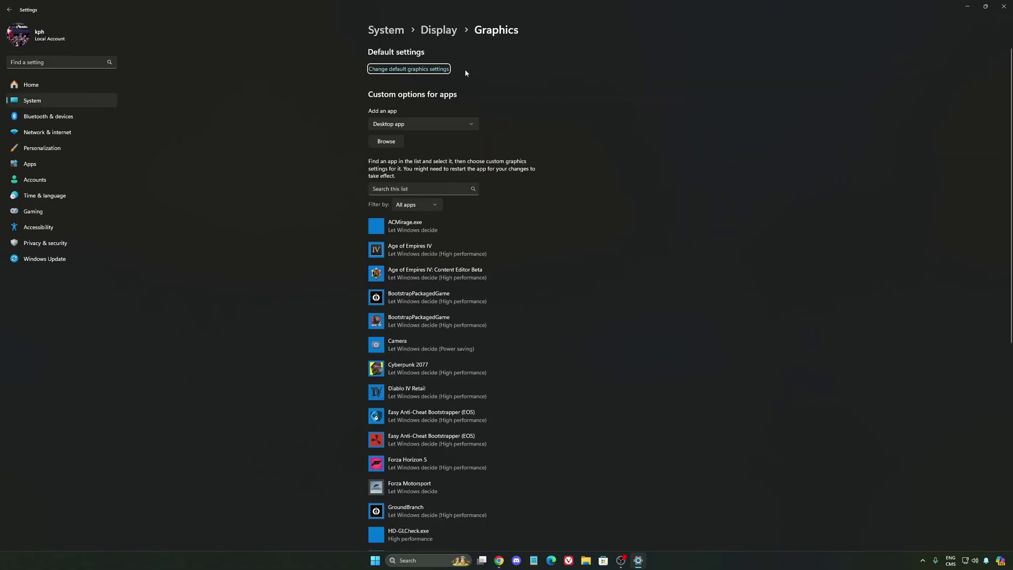
pyautogui.click(418, 72)
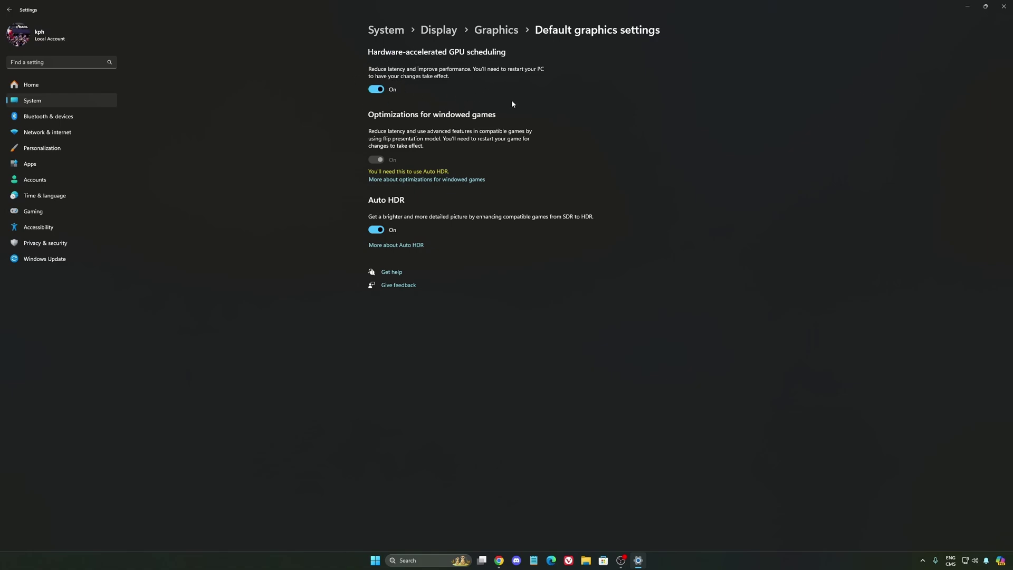
# Step: Review the Captures recording preferences and the Game Mode setting in the Gaming section
pyautogui.click(95, 211)
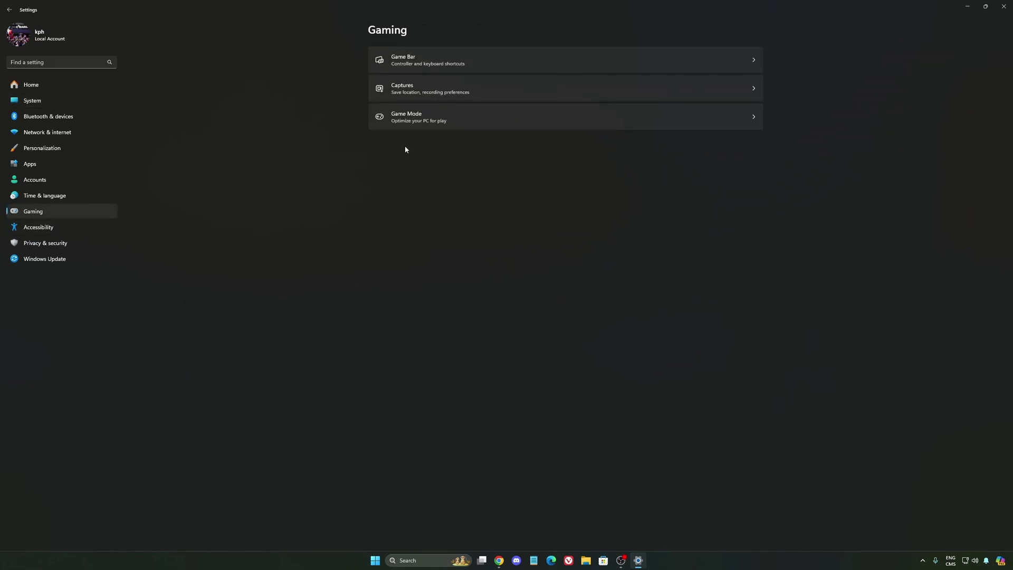
pyautogui.click(501, 100)
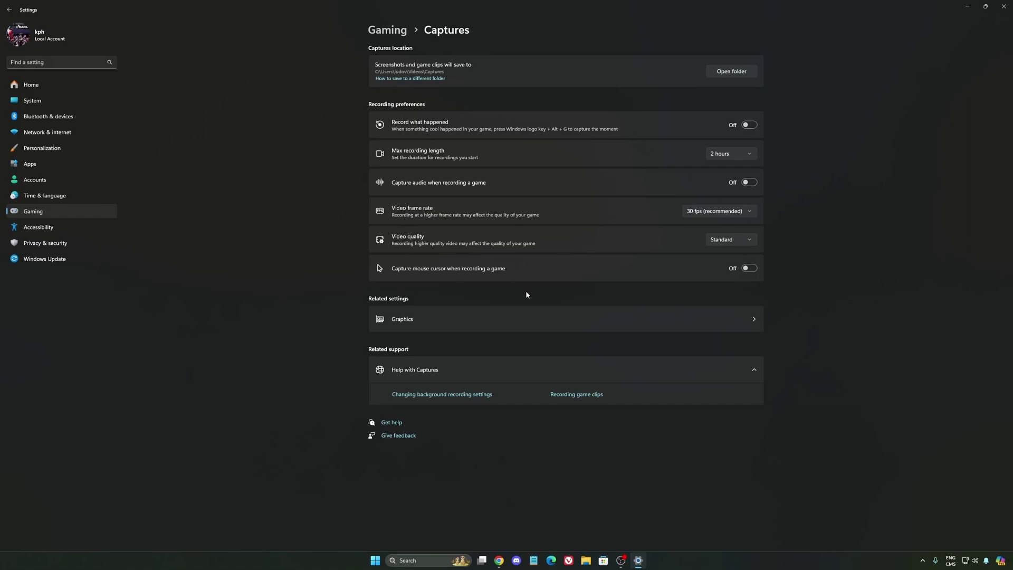
pyautogui.click(65, 215)
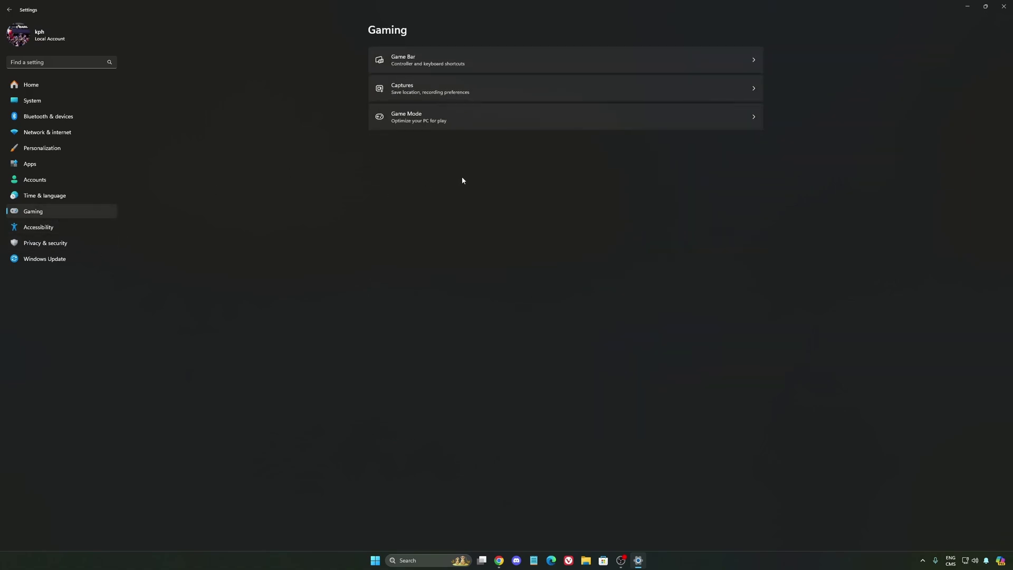
pyautogui.click(469, 118)
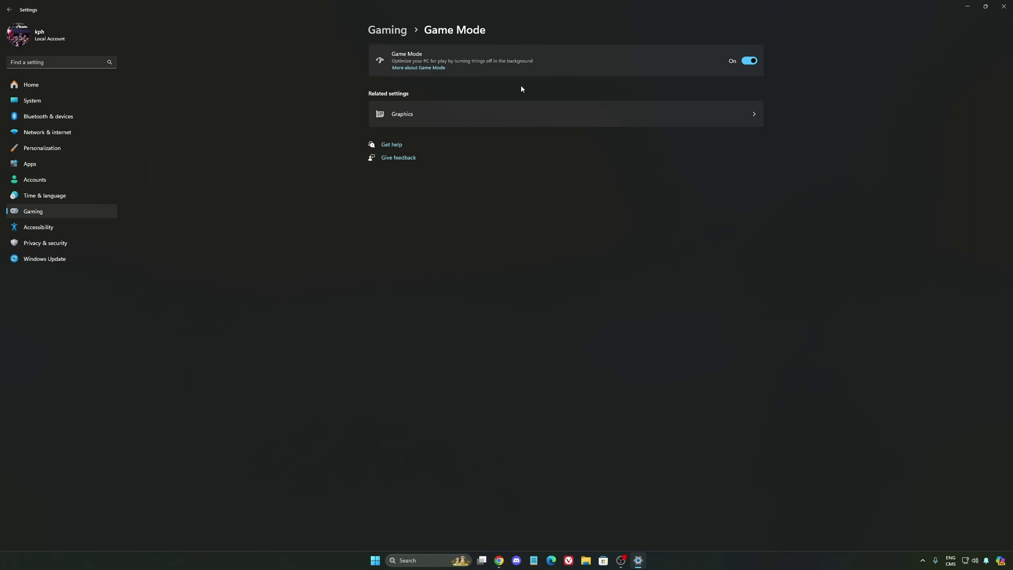
# Step: Set the power mode to Balanced in the system's Power settings
pyautogui.click(46, 99)
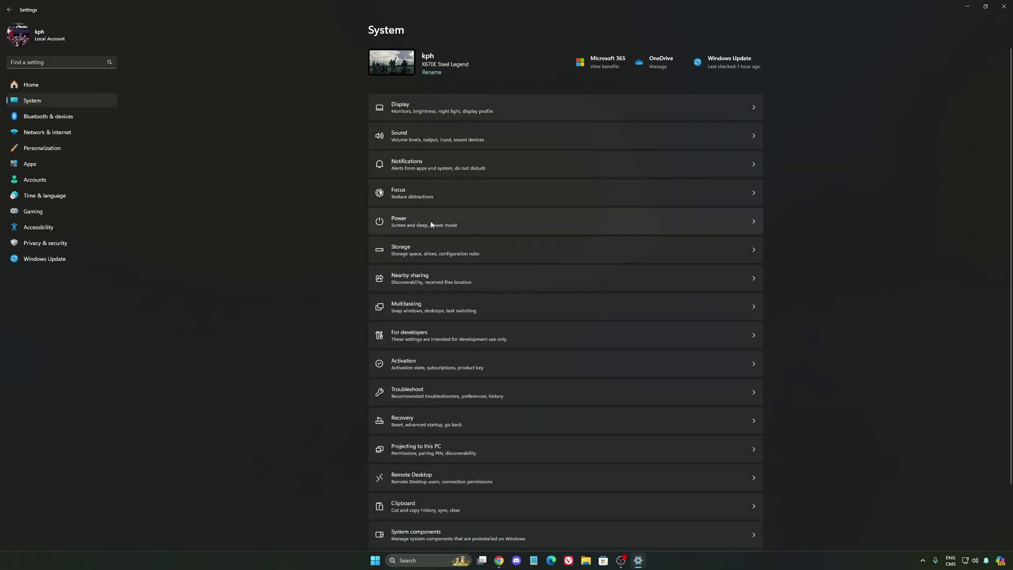
pyautogui.click(458, 221)
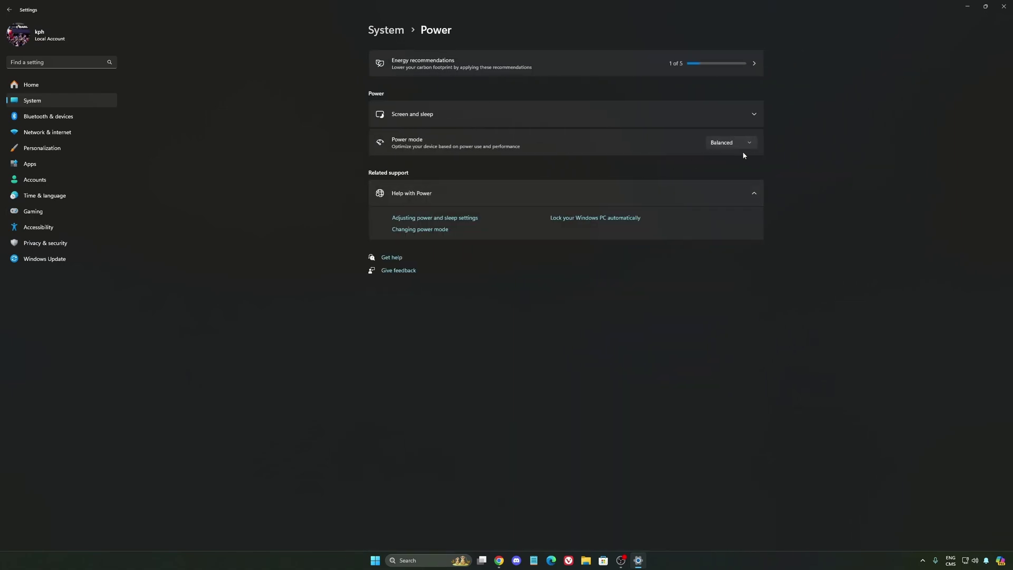
pyautogui.click(745, 144)
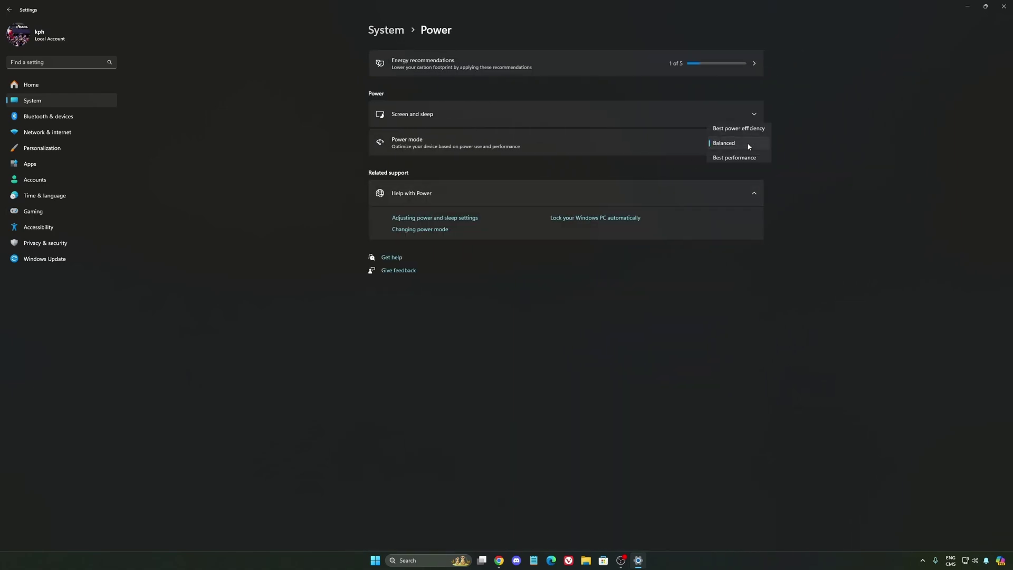
pyautogui.click(721, 143)
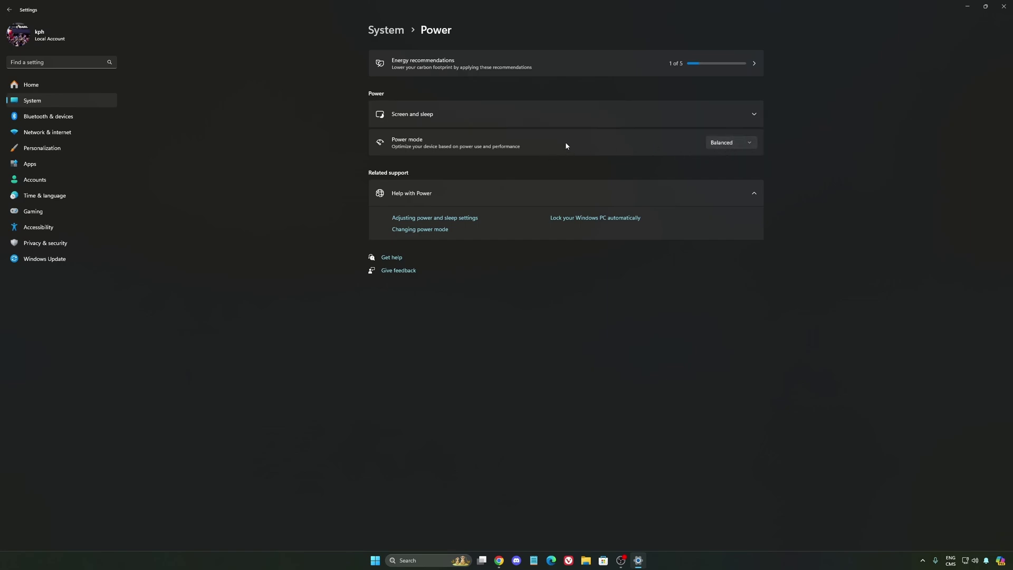
pyautogui.click(728, 142)
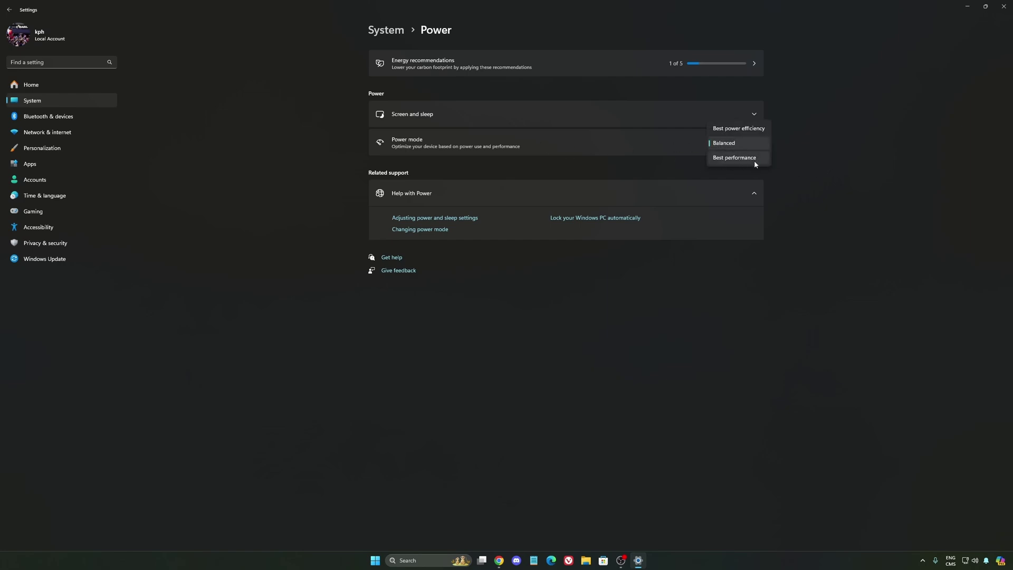
pyautogui.click(743, 147)
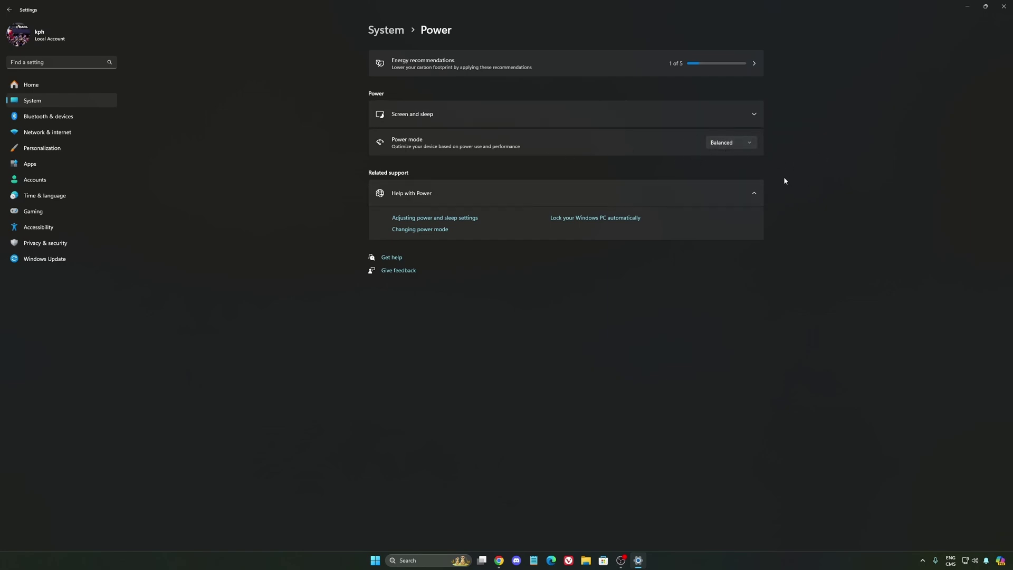
# Step: Check the Windows Update status page and close Settings
pyautogui.click(56, 89)
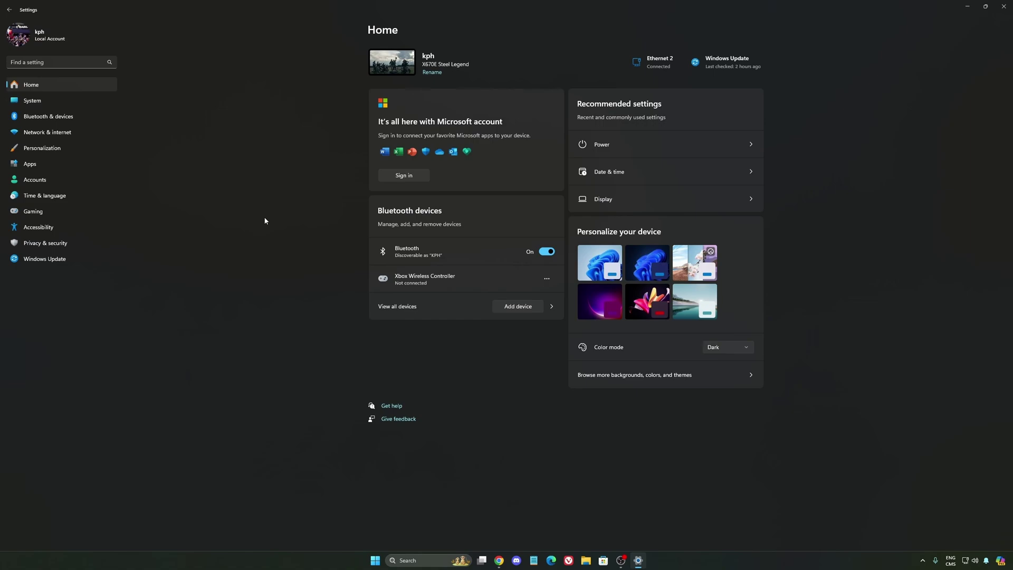
pyautogui.click(48, 258)
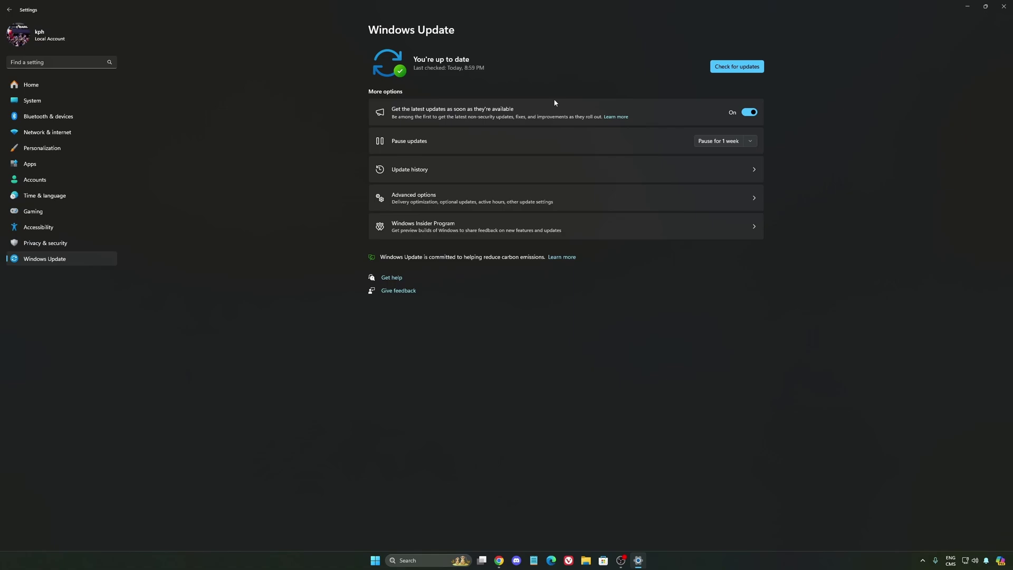
pyautogui.click(1003, 6)
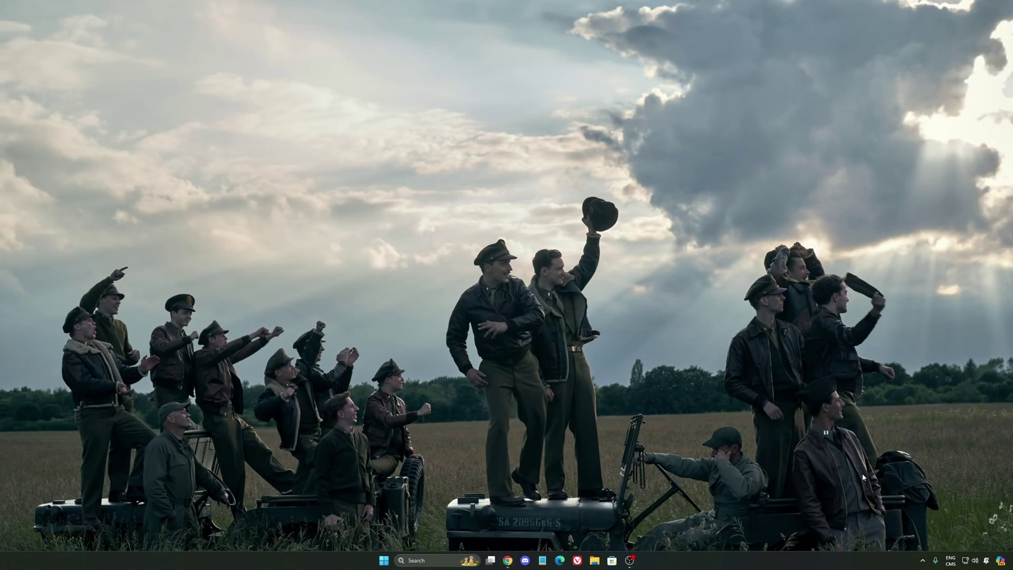
# Step: Open the NVIDIA app from the desktop, turn off the NVIDIA overlay in its settings, and close it
pyautogui.click(921, 561)
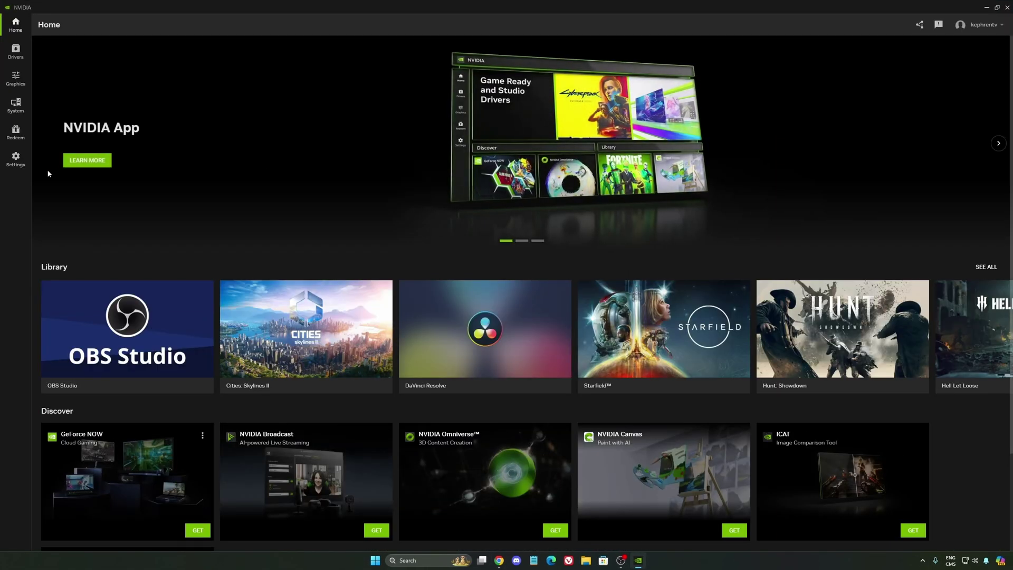
pyautogui.click(25, 86)
pyautogui.click(16, 158)
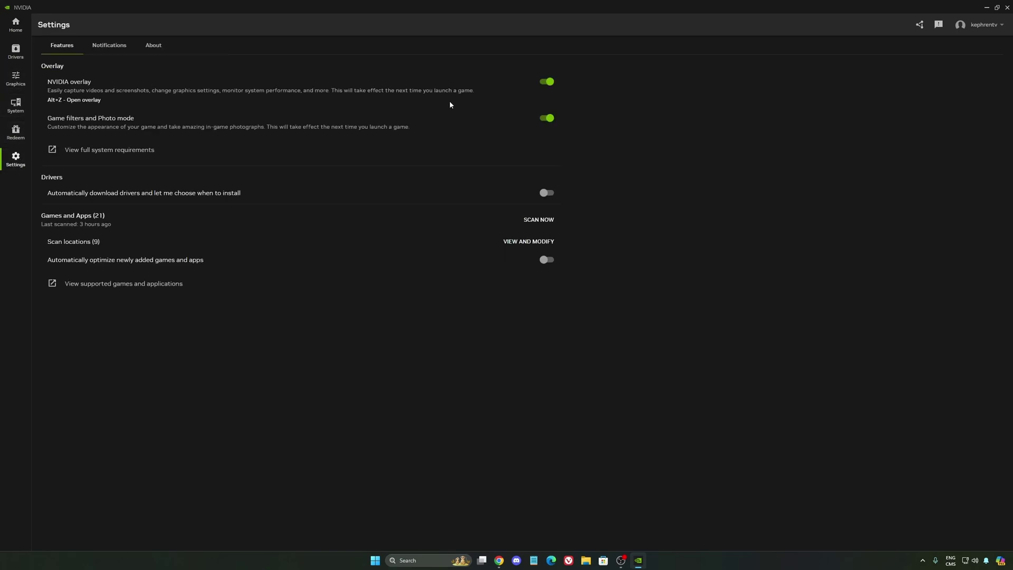
pyautogui.click(547, 84)
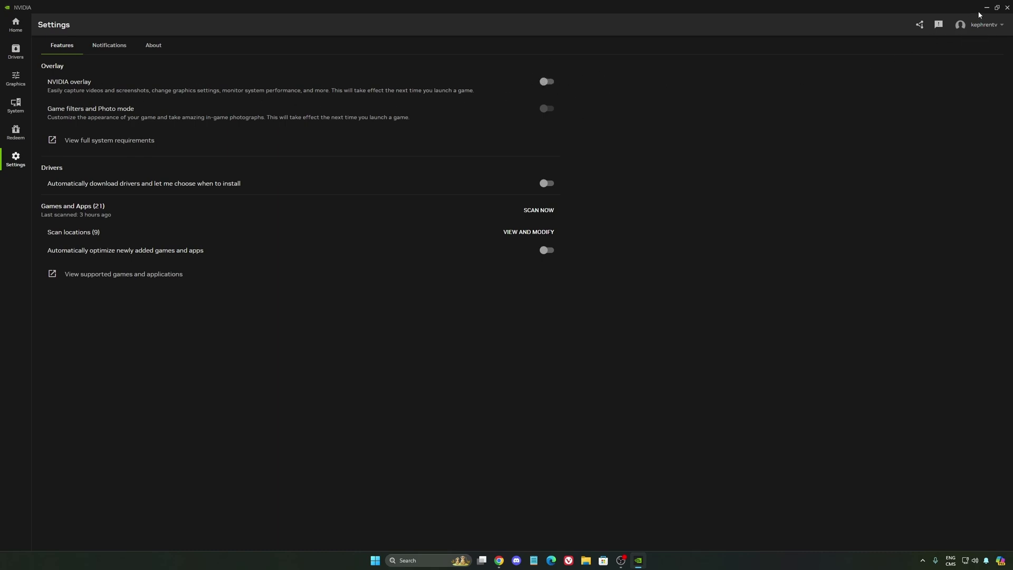
pyautogui.click(1007, 8)
# Step: Switch to NVIDIA Control Panel and open its global 3D settings
pyautogui.click(923, 563)
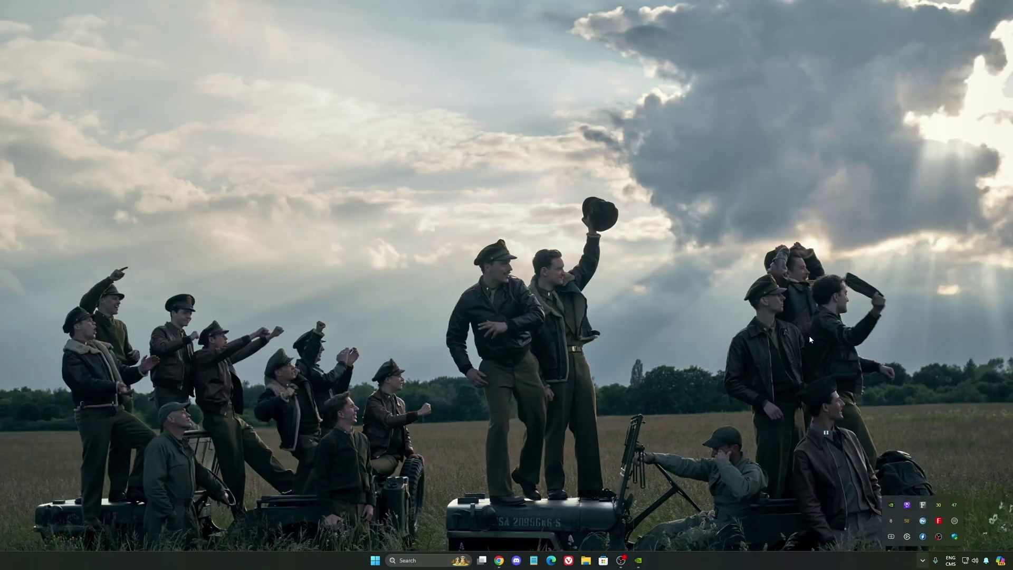
pyautogui.click(679, 287)
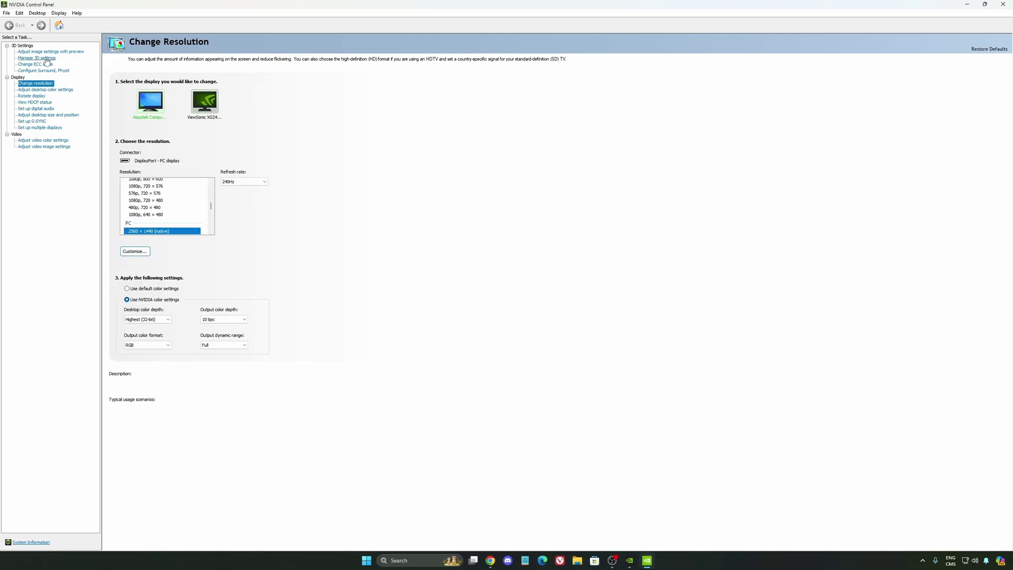
pyautogui.click(41, 58)
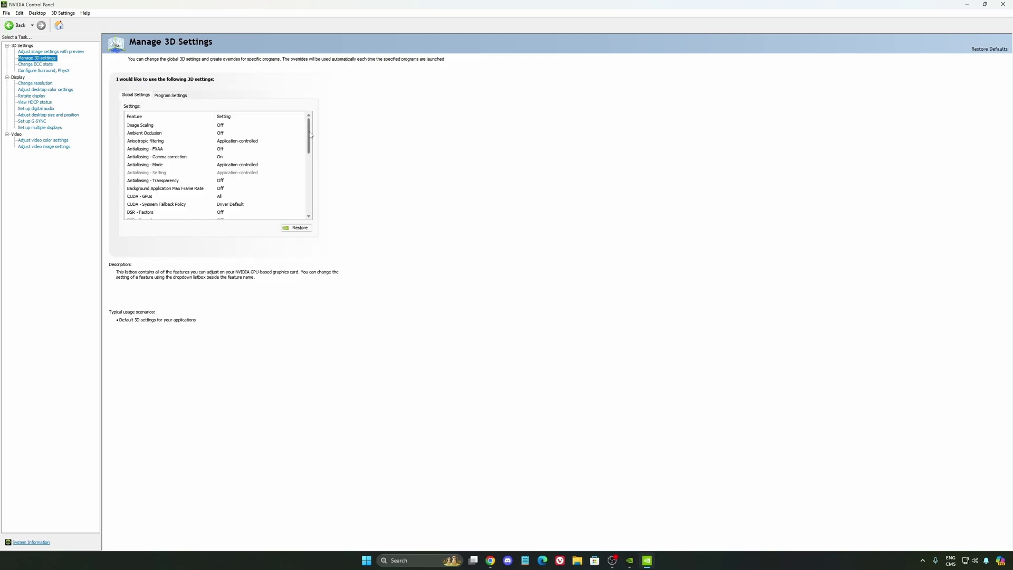
# Step: Check the available power management mode options in the global 3D settings
pyautogui.moveTo(309, 133); pyautogui.dragTo(309, 151)
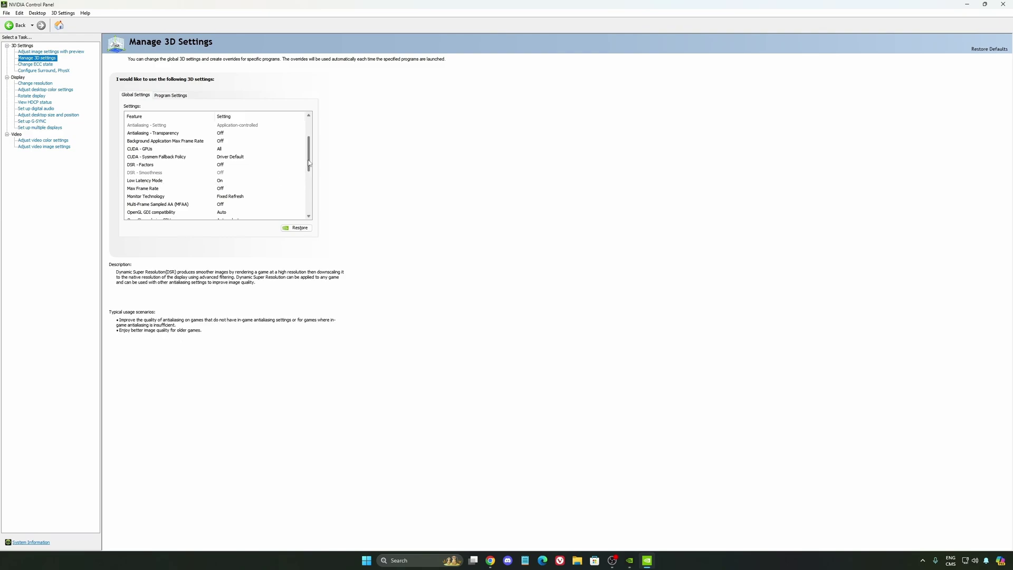
pyautogui.scroll(-3, 258, 158)
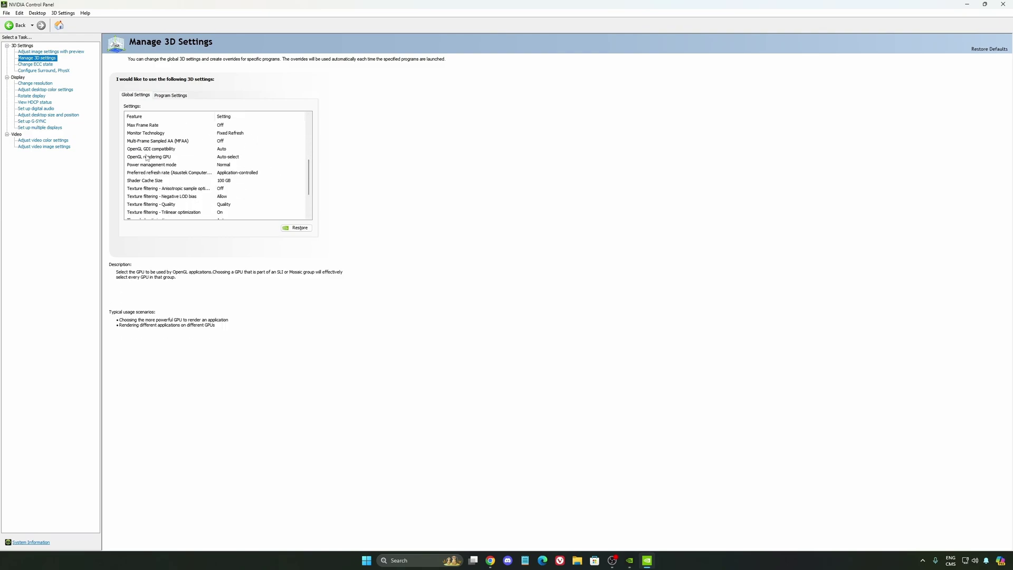
pyautogui.click(228, 166)
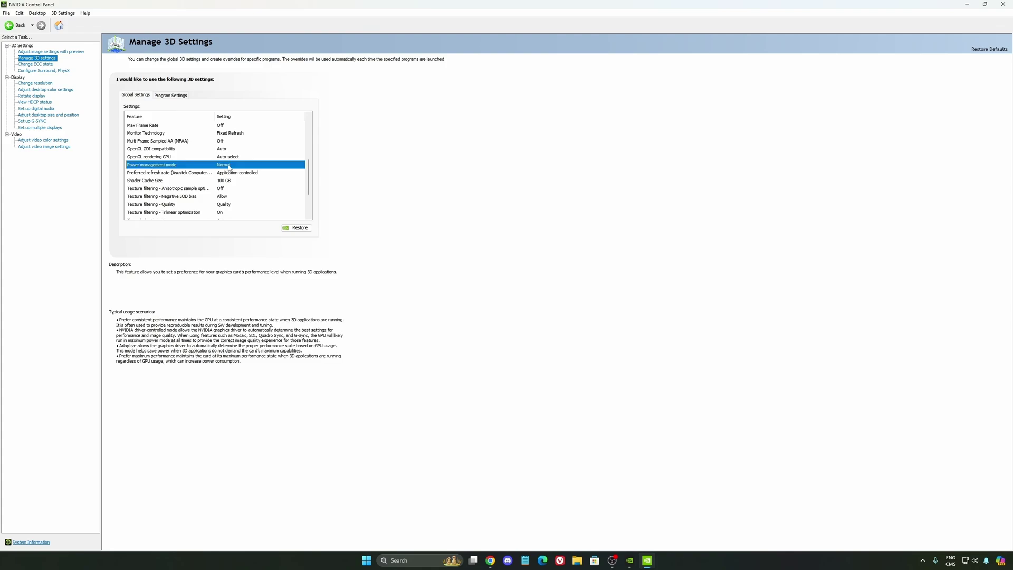
pyautogui.click(250, 165)
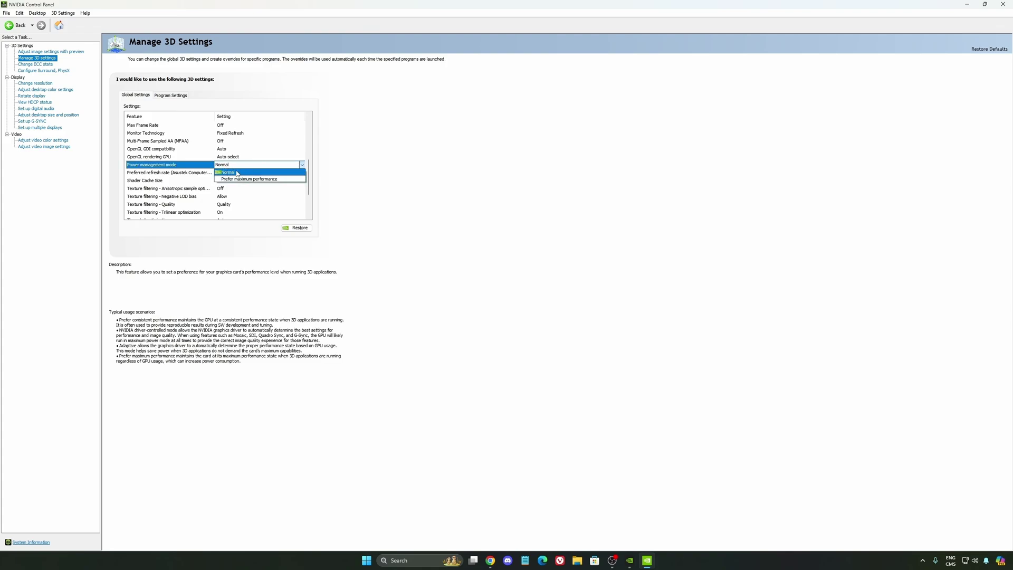
pyautogui.click(372, 174)
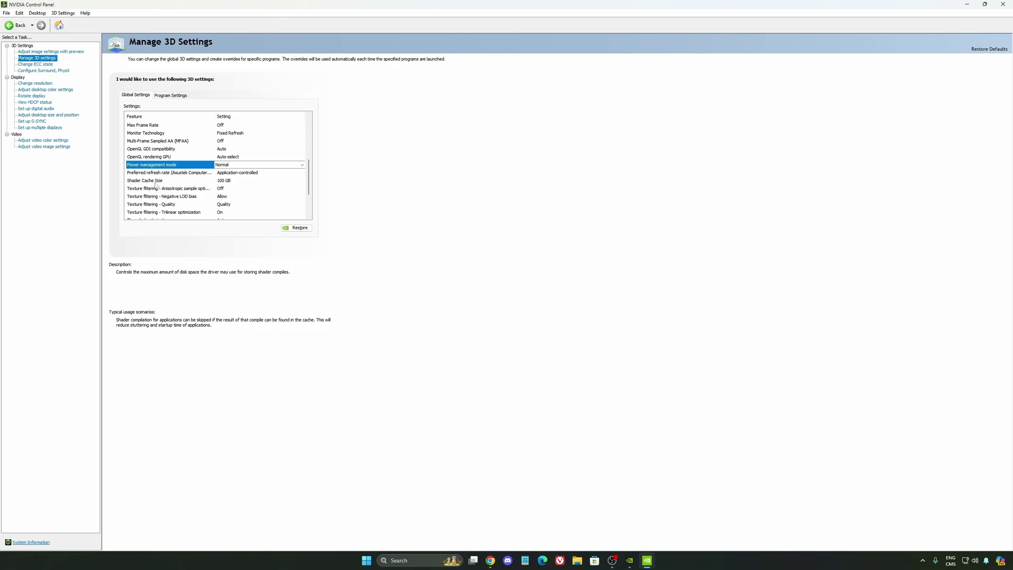
# Step: Set the Shader Cache Size to 100 GB in the global 3D settings
pyautogui.click(240, 181)
pyautogui.click(240, 180)
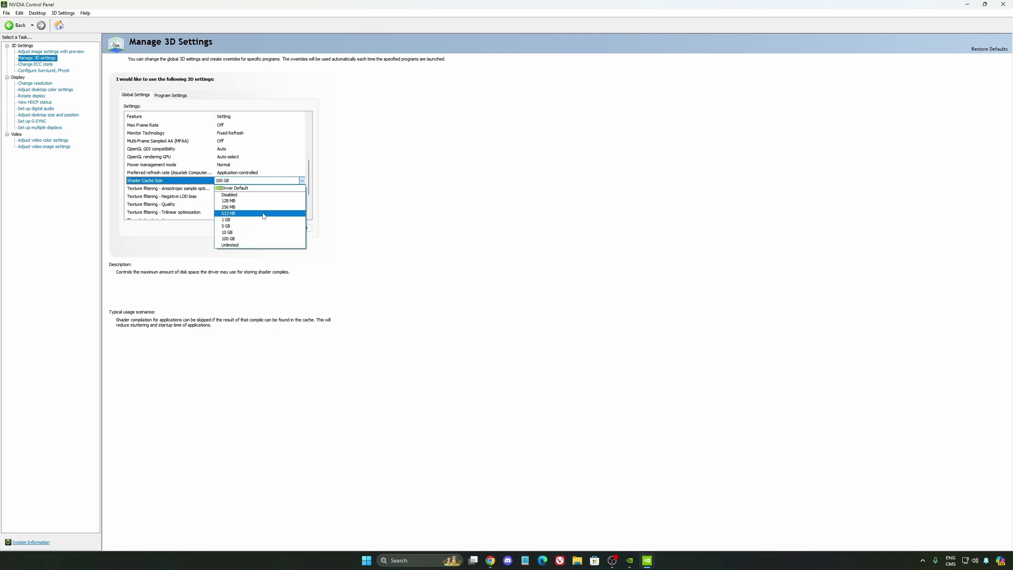
pyautogui.click(275, 241)
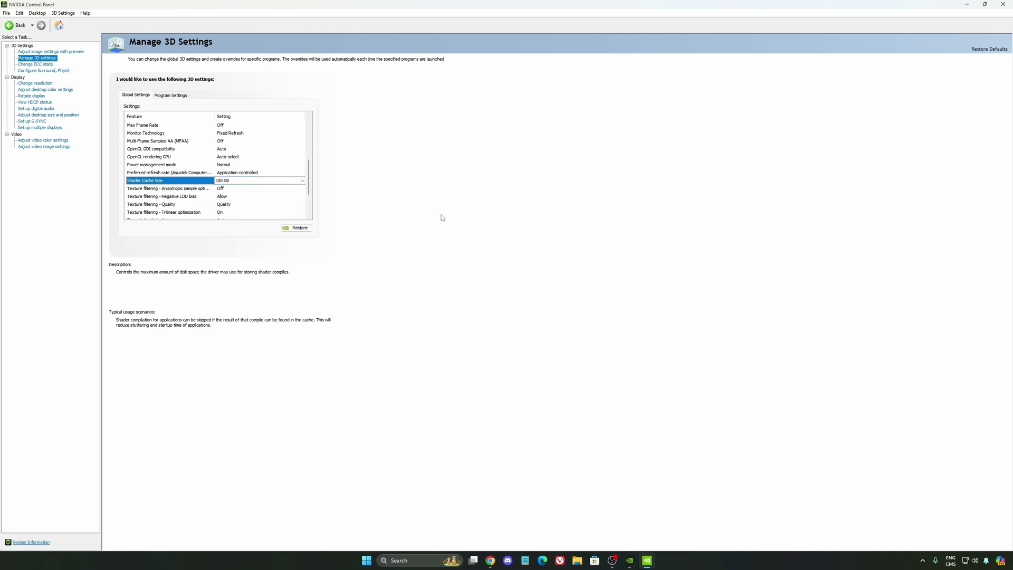
# Step: Review the main display's native 2560 × 1440 resolution and refresh rate options, and open the G-SYNC setup
pyautogui.click(33, 83)
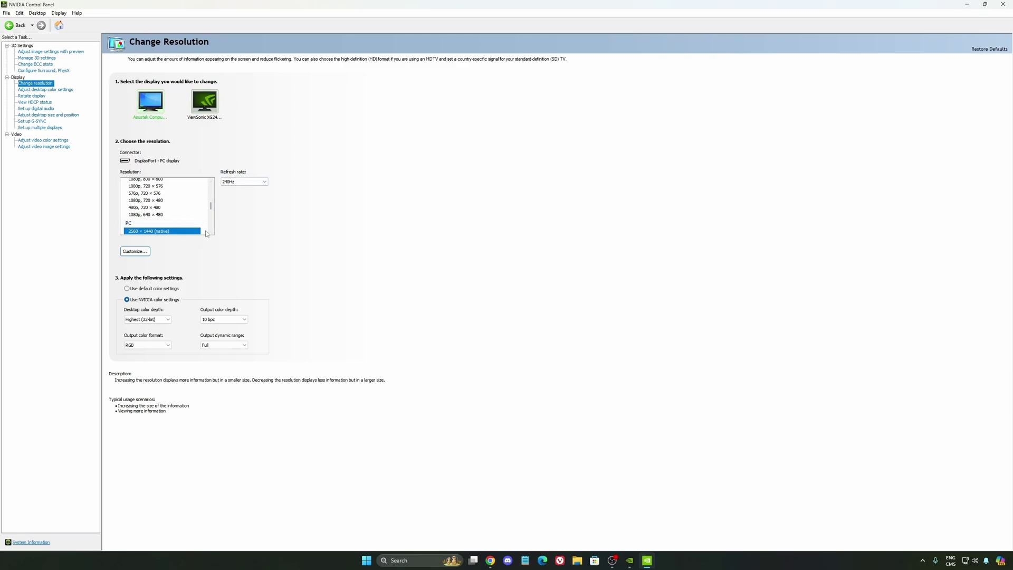
pyautogui.click(152, 232)
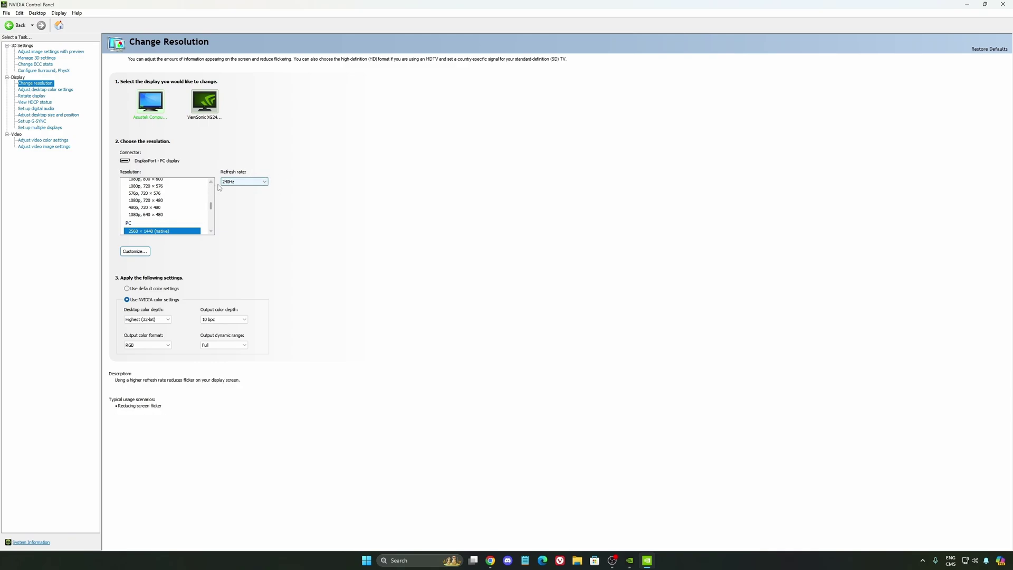
pyautogui.click(245, 183)
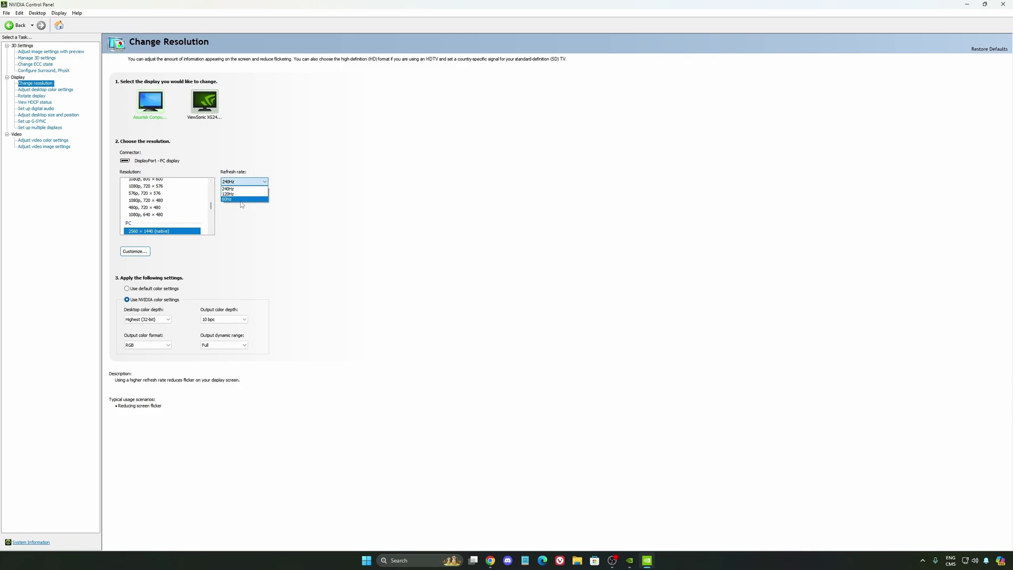
pyautogui.click(315, 188)
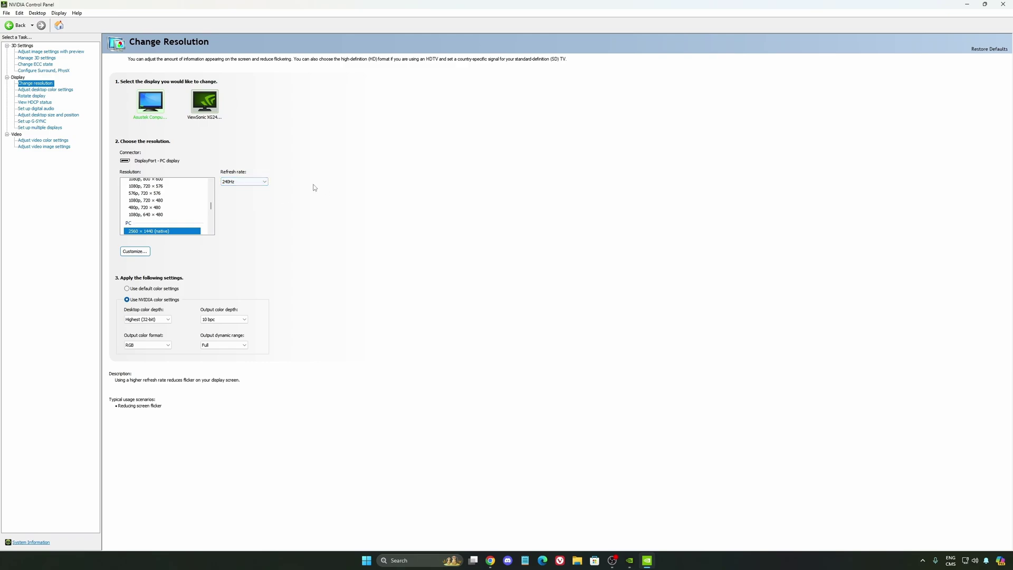
pyautogui.click(243, 182)
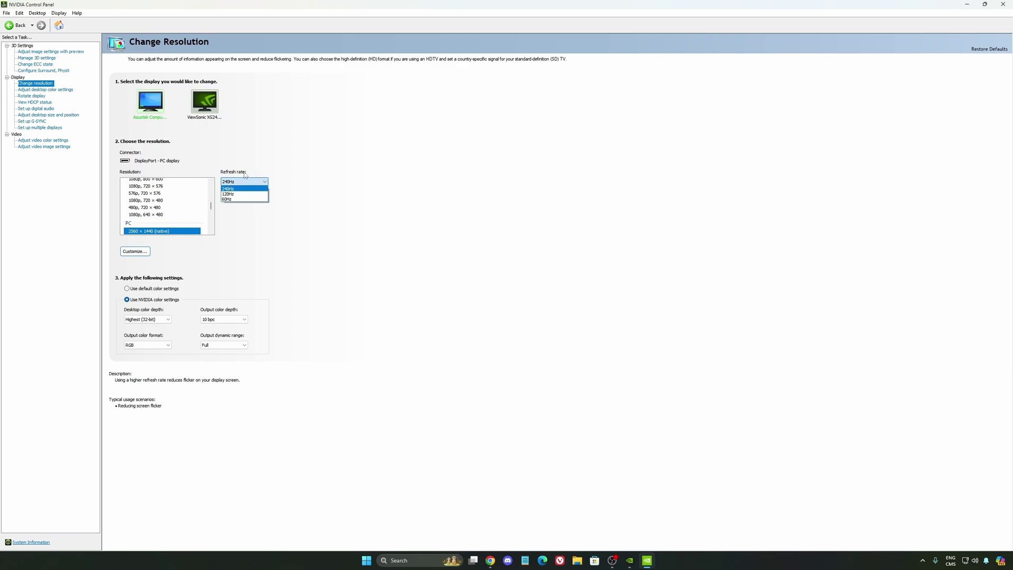
pyautogui.click(327, 187)
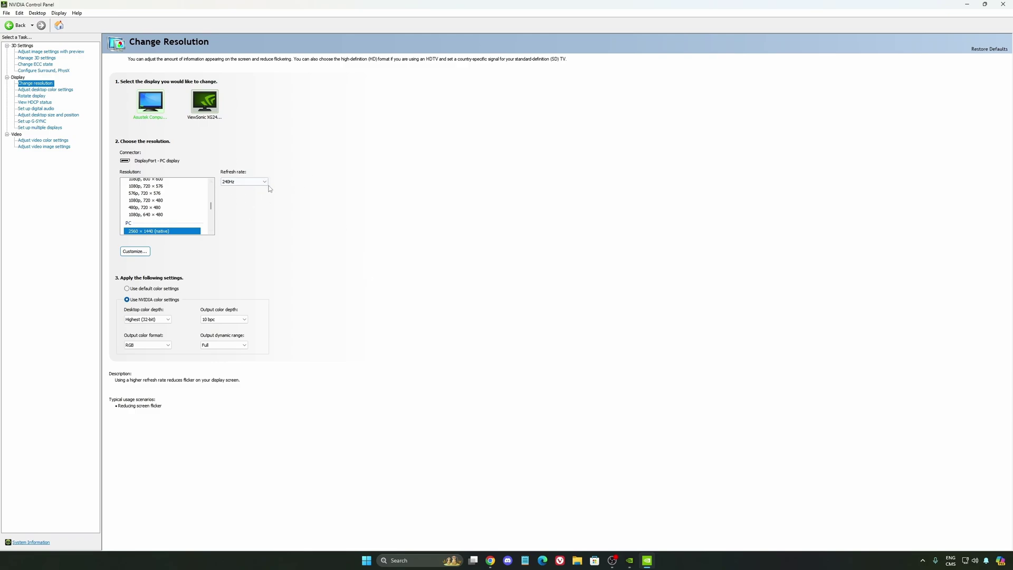
pyautogui.click(37, 122)
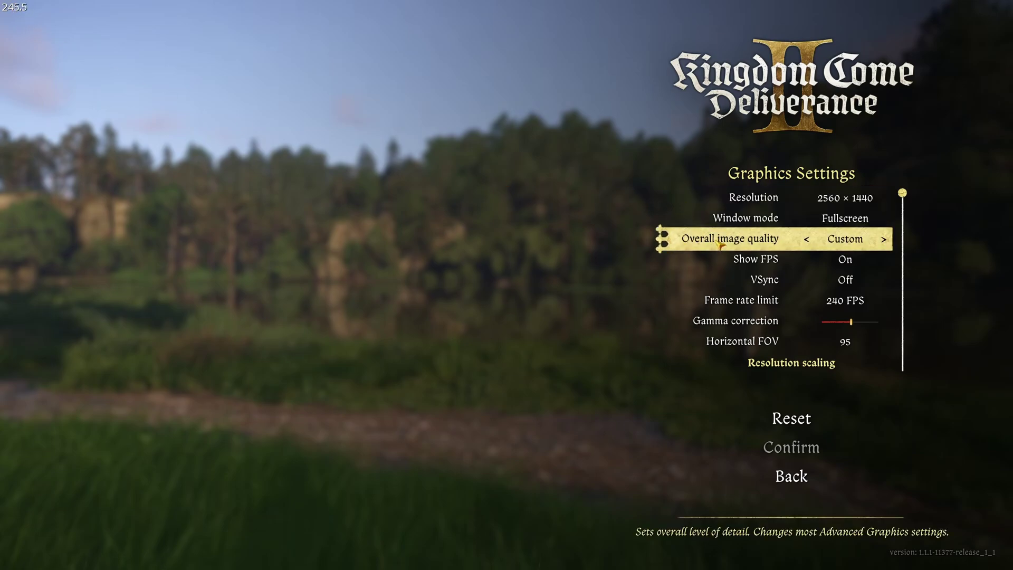
# Step: In the Kingdom Come: Deliverance II graphics settings, check the frame rate limit options, ending on 240 FPS
pyautogui.scroll(-1, 721, 240)
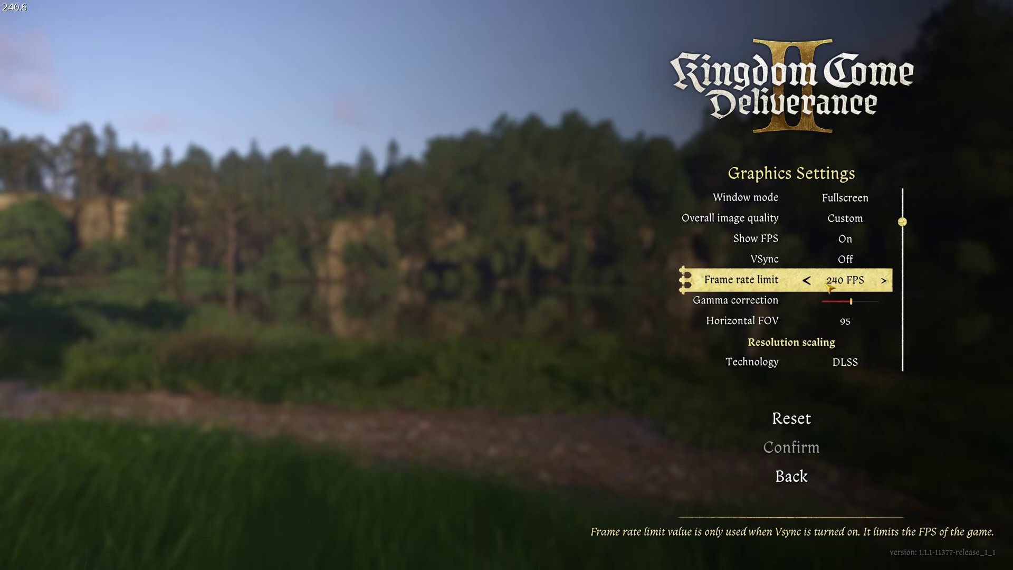
pyautogui.click(884, 280)
pyautogui.click(806, 280)
pyautogui.scroll(-1, 741, 311)
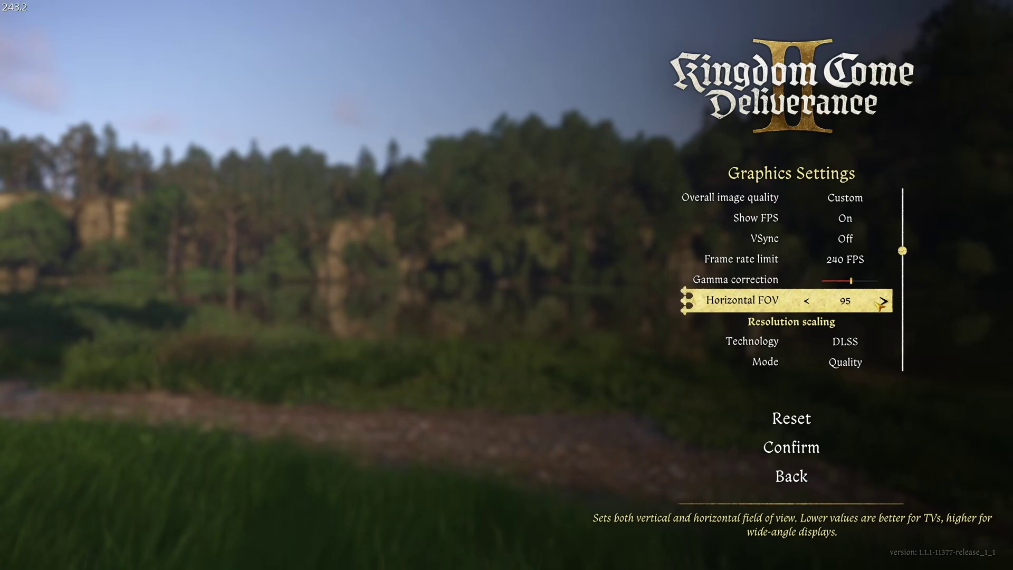
# Step: Compare the DLSS resolution scaling modes, ending on Quality
pyautogui.scroll(-3, 804, 342)
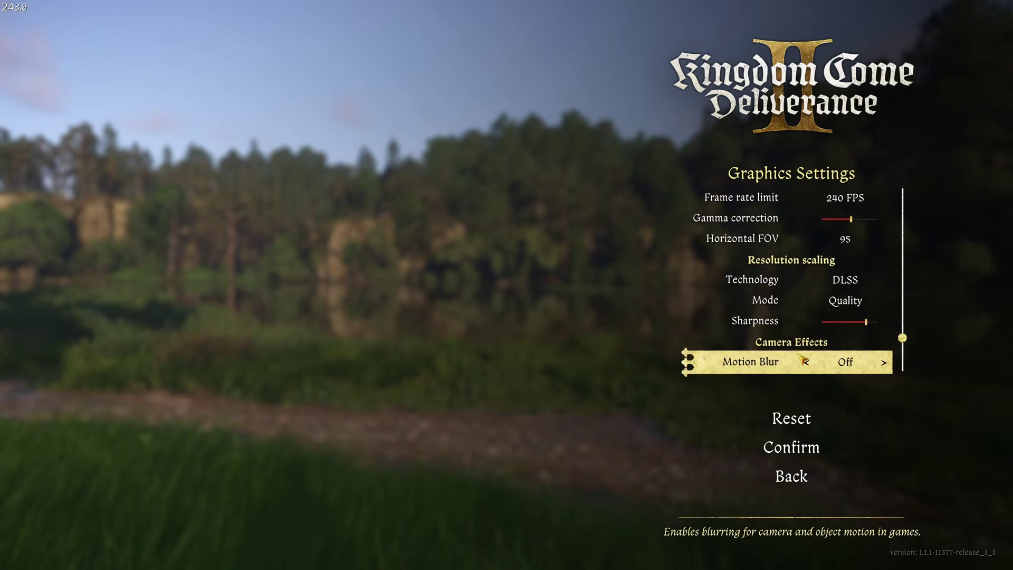
pyautogui.scroll(-1, 802, 361)
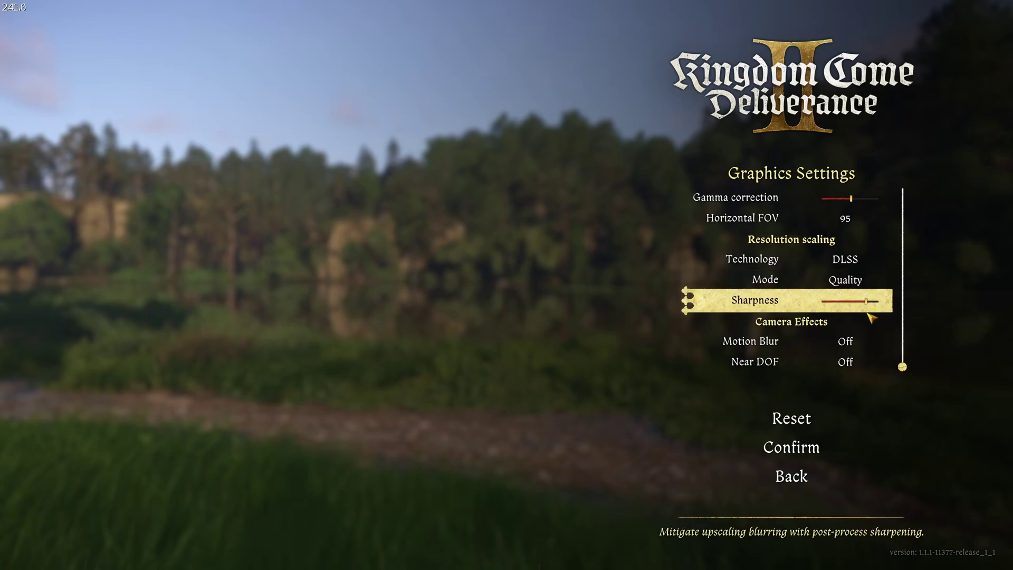
pyautogui.click(807, 281)
pyautogui.click(885, 283)
pyautogui.click(885, 283)
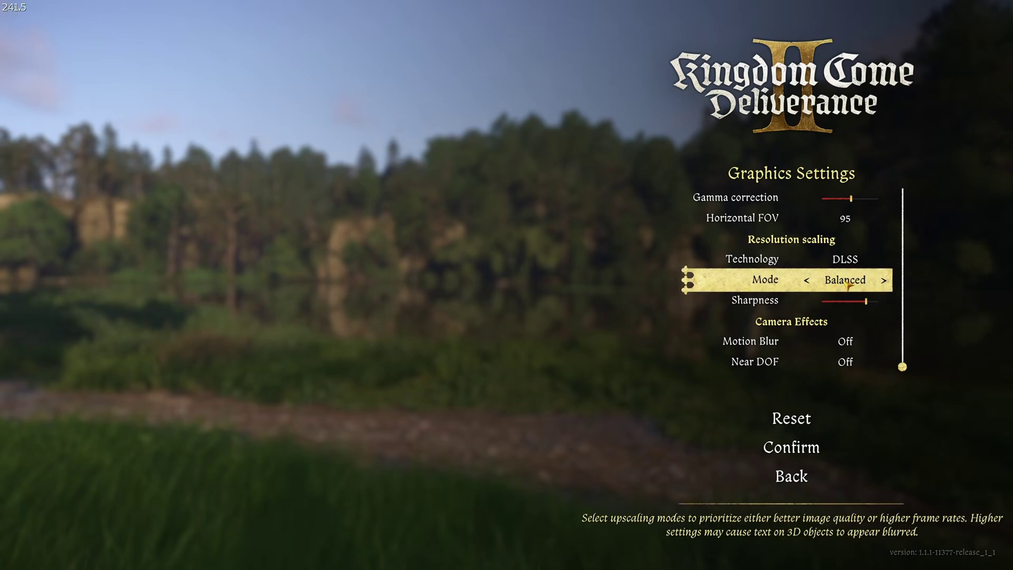
pyautogui.click(808, 281)
pyautogui.click(807, 281)
pyautogui.click(884, 280)
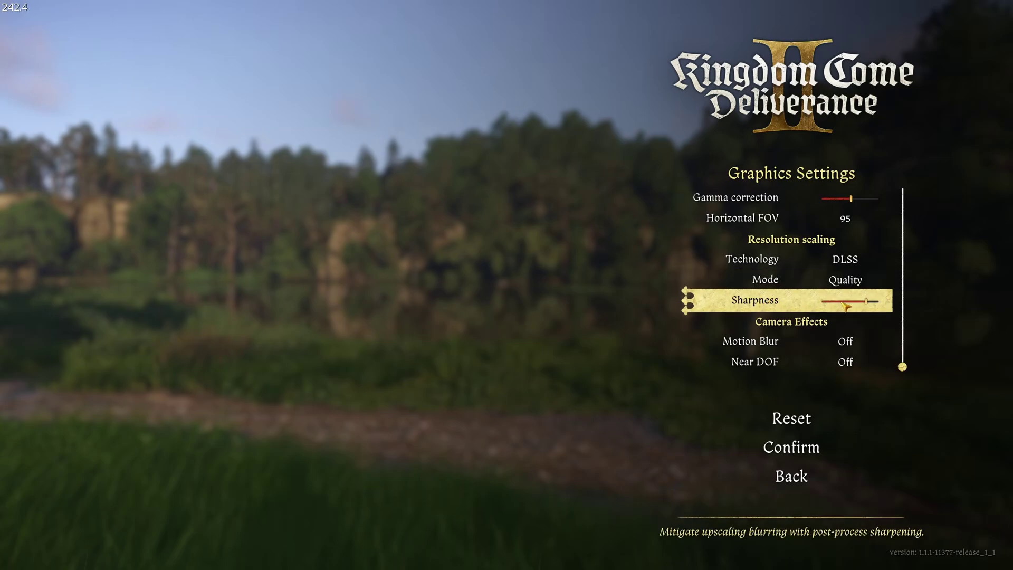
# Step: Lower the resolution scaling sharpness slightly and switch the scaling technology to FSR
pyautogui.moveTo(846, 306); pyautogui.dragTo(868, 304)
pyautogui.moveTo(868, 307)
pyautogui.mouseDown()
pyautogui.moveTo(836, 307)
pyautogui.moveTo(861, 307)
pyautogui.mouseUp()
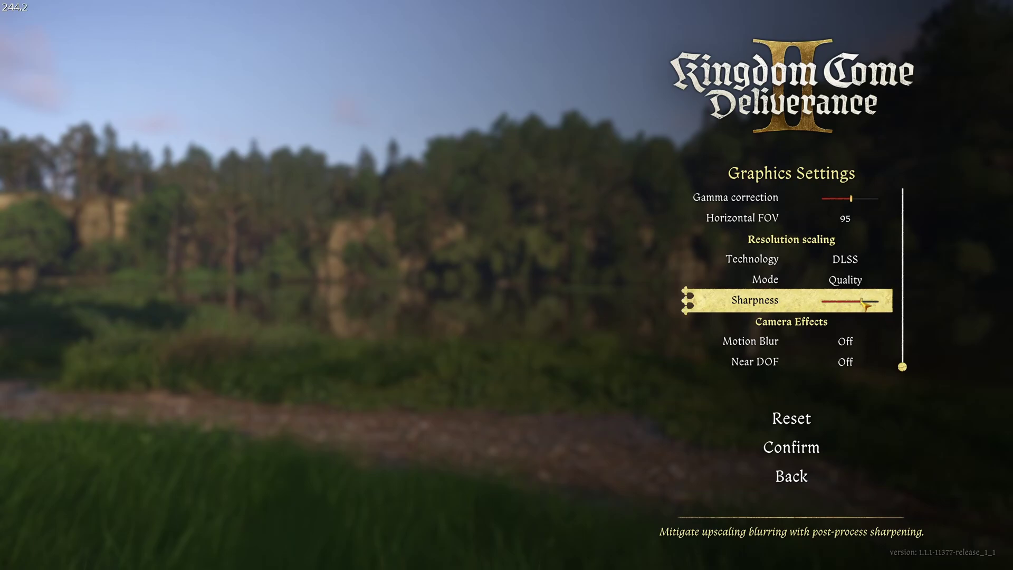
pyautogui.click(883, 260)
pyautogui.click(883, 261)
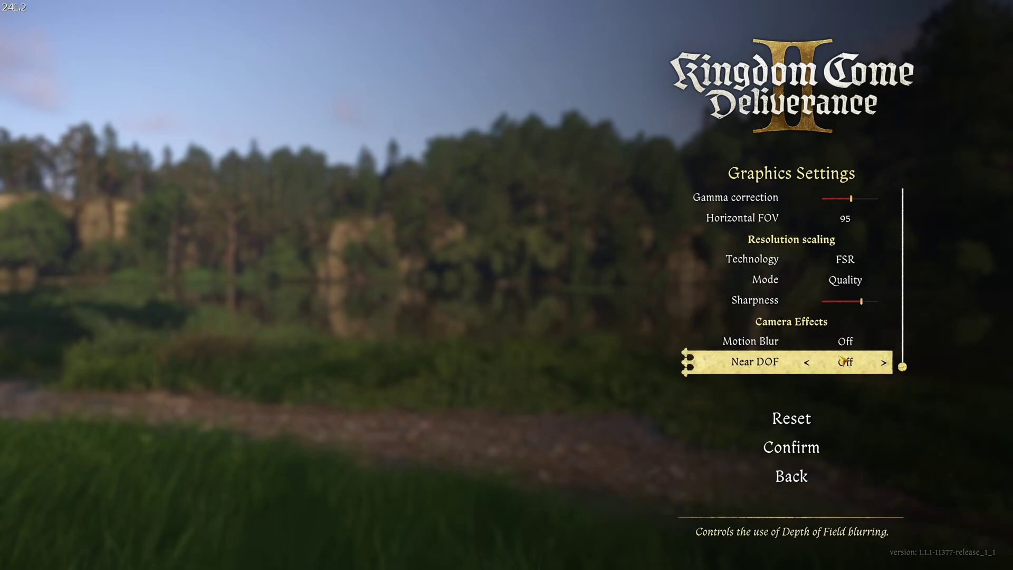
# Step: Leave the basic graphics settings and open the game's Advanced Graphics Settings
pyautogui.scroll(4, 831, 326)
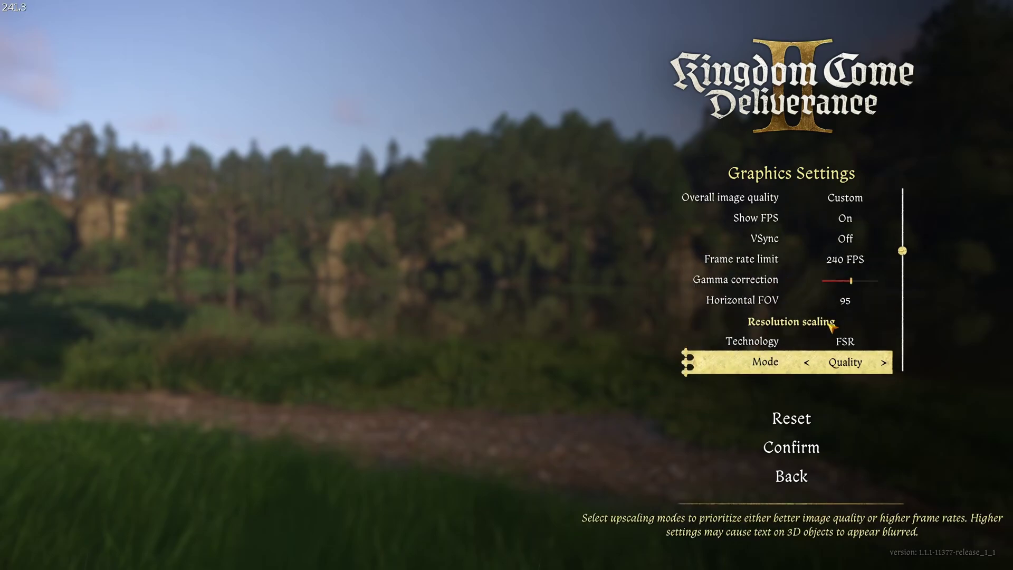
pyautogui.scroll(2, 831, 325)
pyautogui.scroll(-2, 823, 359)
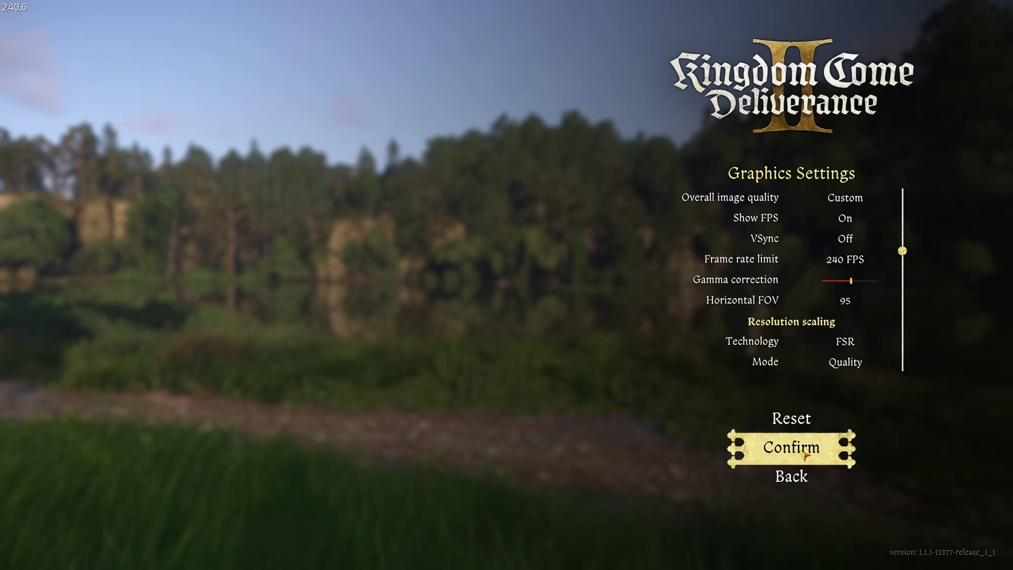
pyautogui.press('Escape')
pyautogui.press('Return')
pyautogui.press('Down')
pyautogui.press('Return')
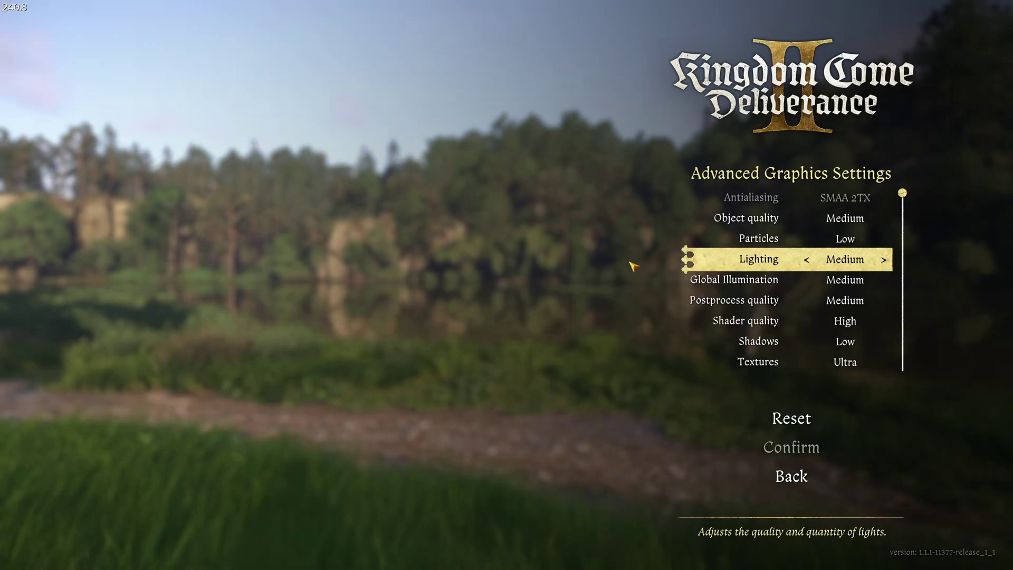
# Step: Look through the advanced graphics options and check the Particles quality choices, ending on Low
pyautogui.scroll(-3, 821, 218)
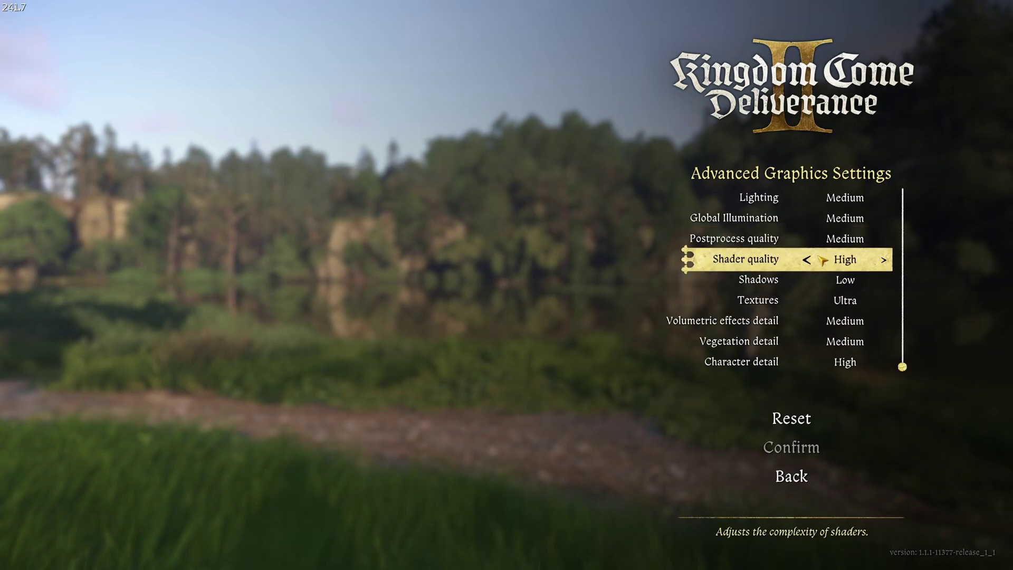
pyautogui.scroll(3, 822, 260)
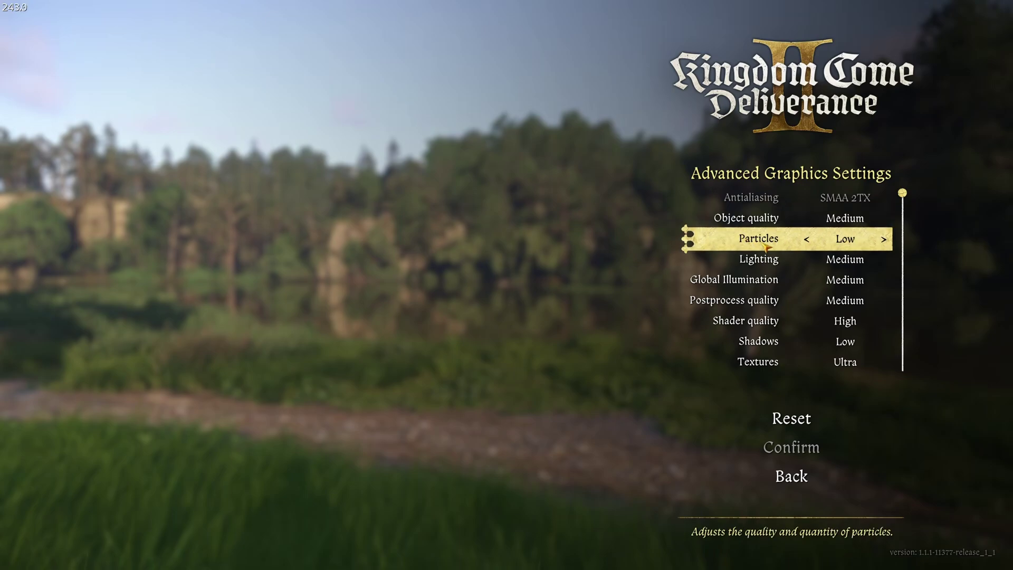
pyautogui.click(804, 242)
pyautogui.click(884, 241)
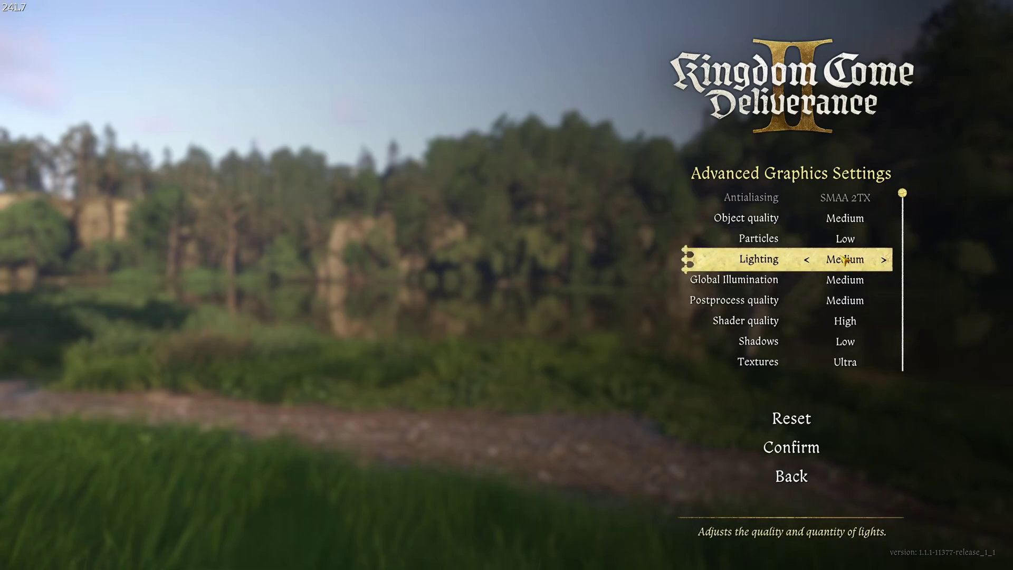
# Step: Cycle through the Postprocess quality levels, ending on Medium
pyautogui.scroll(-1, 845, 263)
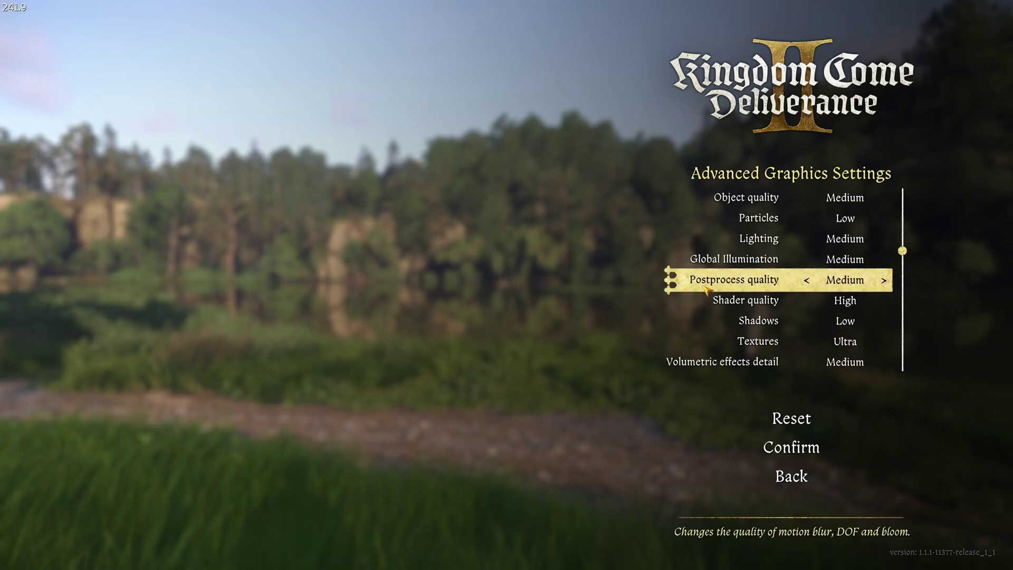
pyautogui.click(806, 281)
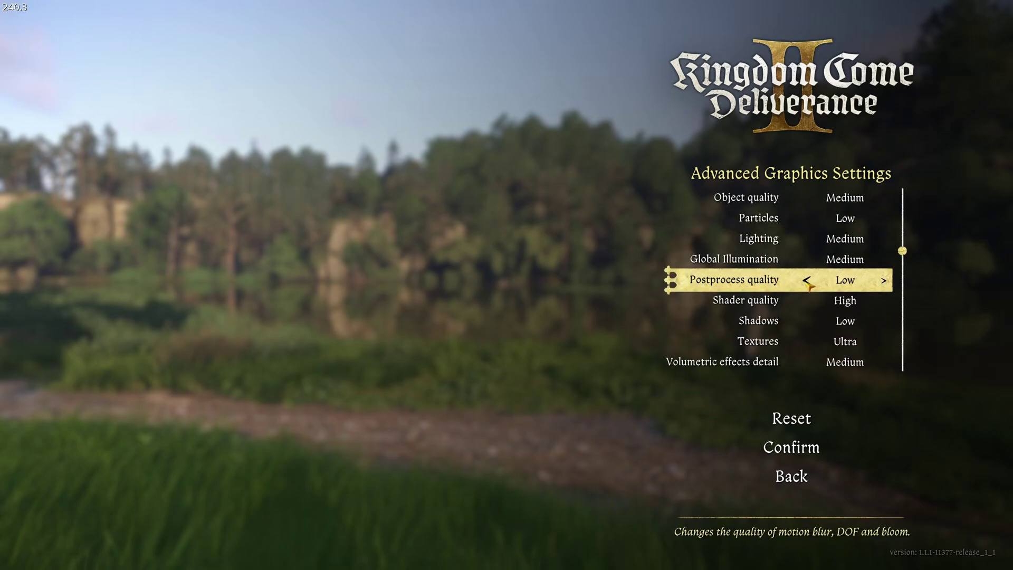
pyautogui.click(884, 282)
pyautogui.click(884, 282)
pyautogui.click(884, 282)
pyautogui.click(807, 281)
pyautogui.click(807, 281)
# Step: Compare the Shadows quality levels, including Ultra, and end on Low
pyautogui.scroll(-1, 832, 260)
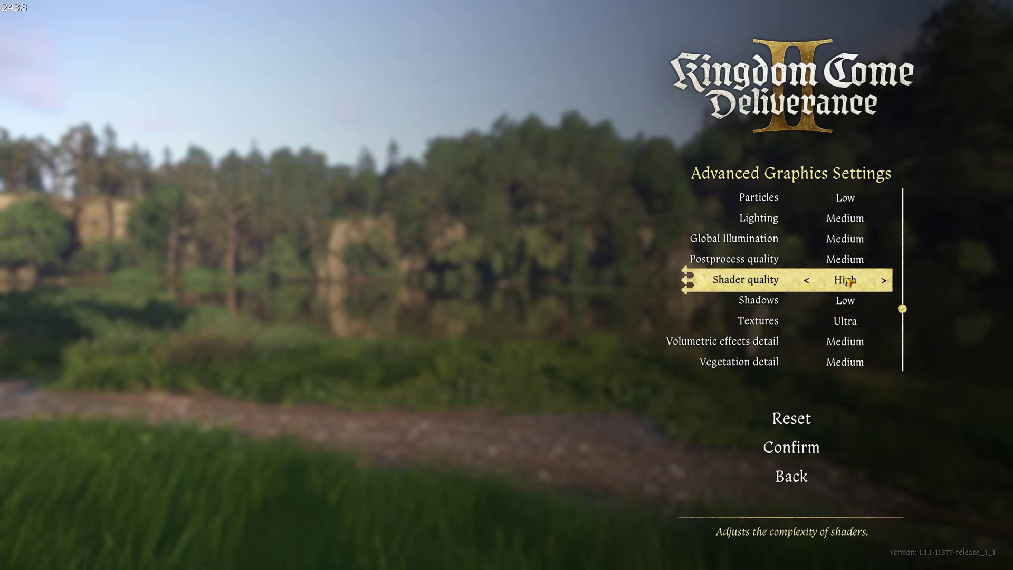
pyautogui.click(884, 301)
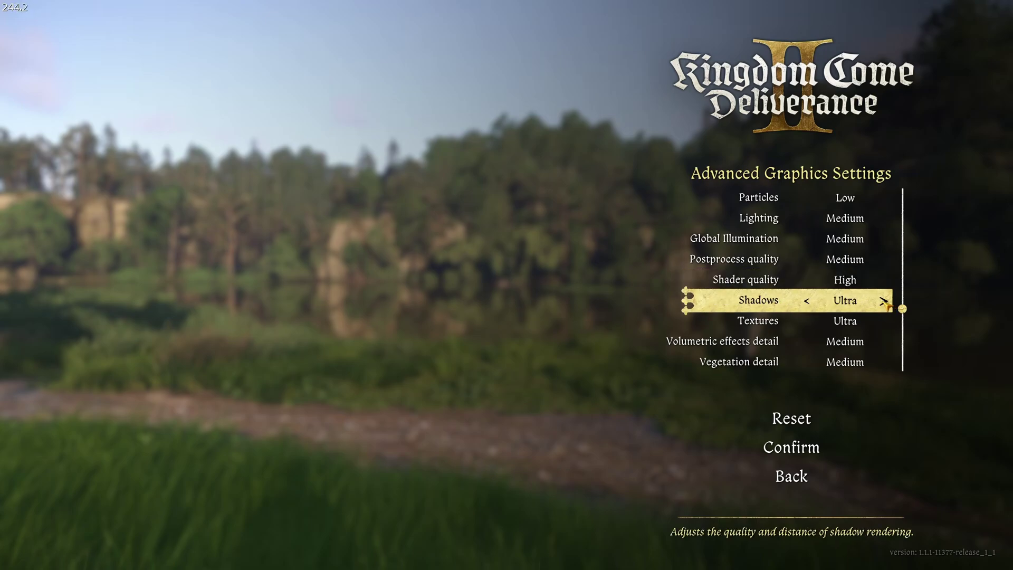
pyautogui.click(807, 302)
pyautogui.click(808, 302)
pyautogui.click(883, 301)
pyautogui.click(809, 305)
# Step: Step through the Textures quality levels, ending on Ultra
pyautogui.scroll(-4, 840, 306)
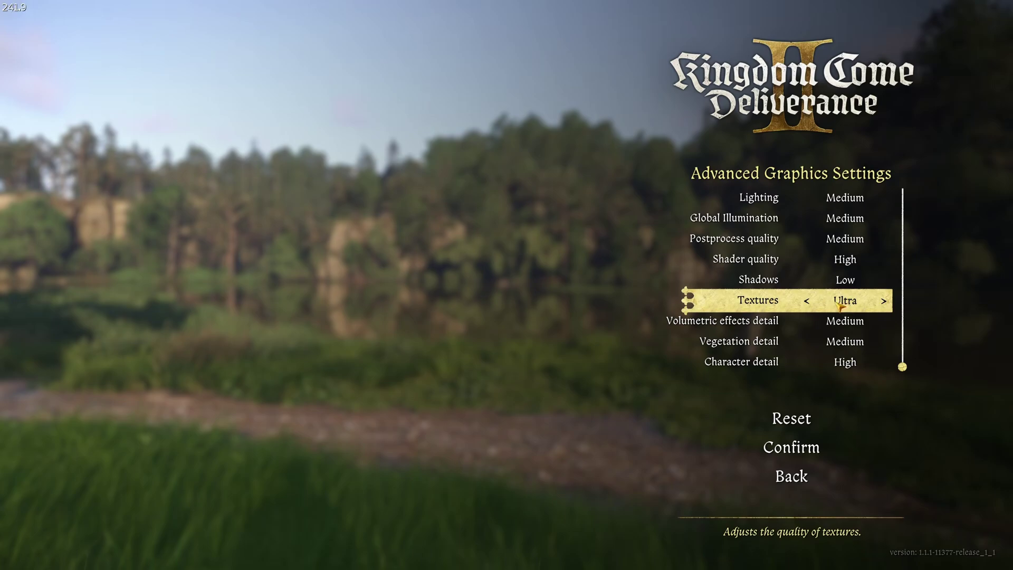
pyautogui.click(808, 303)
pyautogui.click(807, 302)
pyautogui.click(808, 303)
pyautogui.click(884, 302)
pyautogui.click(883, 301)
pyautogui.click(884, 301)
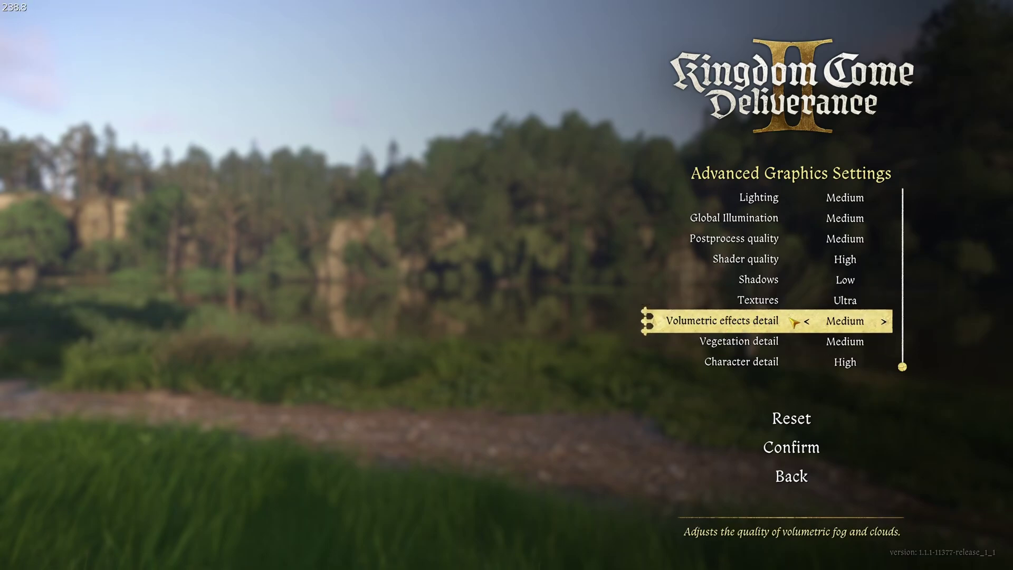
# Step: Cycle through the Volumetric effects detail levels, ending on Medium
pyautogui.click(883, 322)
pyautogui.click(883, 322)
pyautogui.click(806, 321)
pyautogui.click(806, 321)
pyautogui.click(807, 321)
pyautogui.click(806, 322)
pyautogui.click(884, 322)
pyautogui.click(821, 324)
pyautogui.click(884, 323)
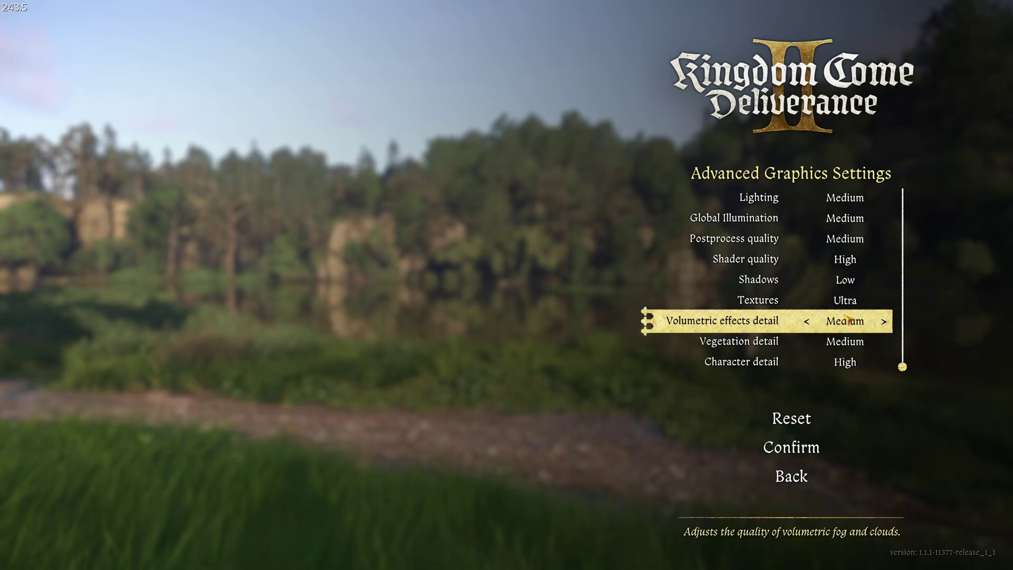